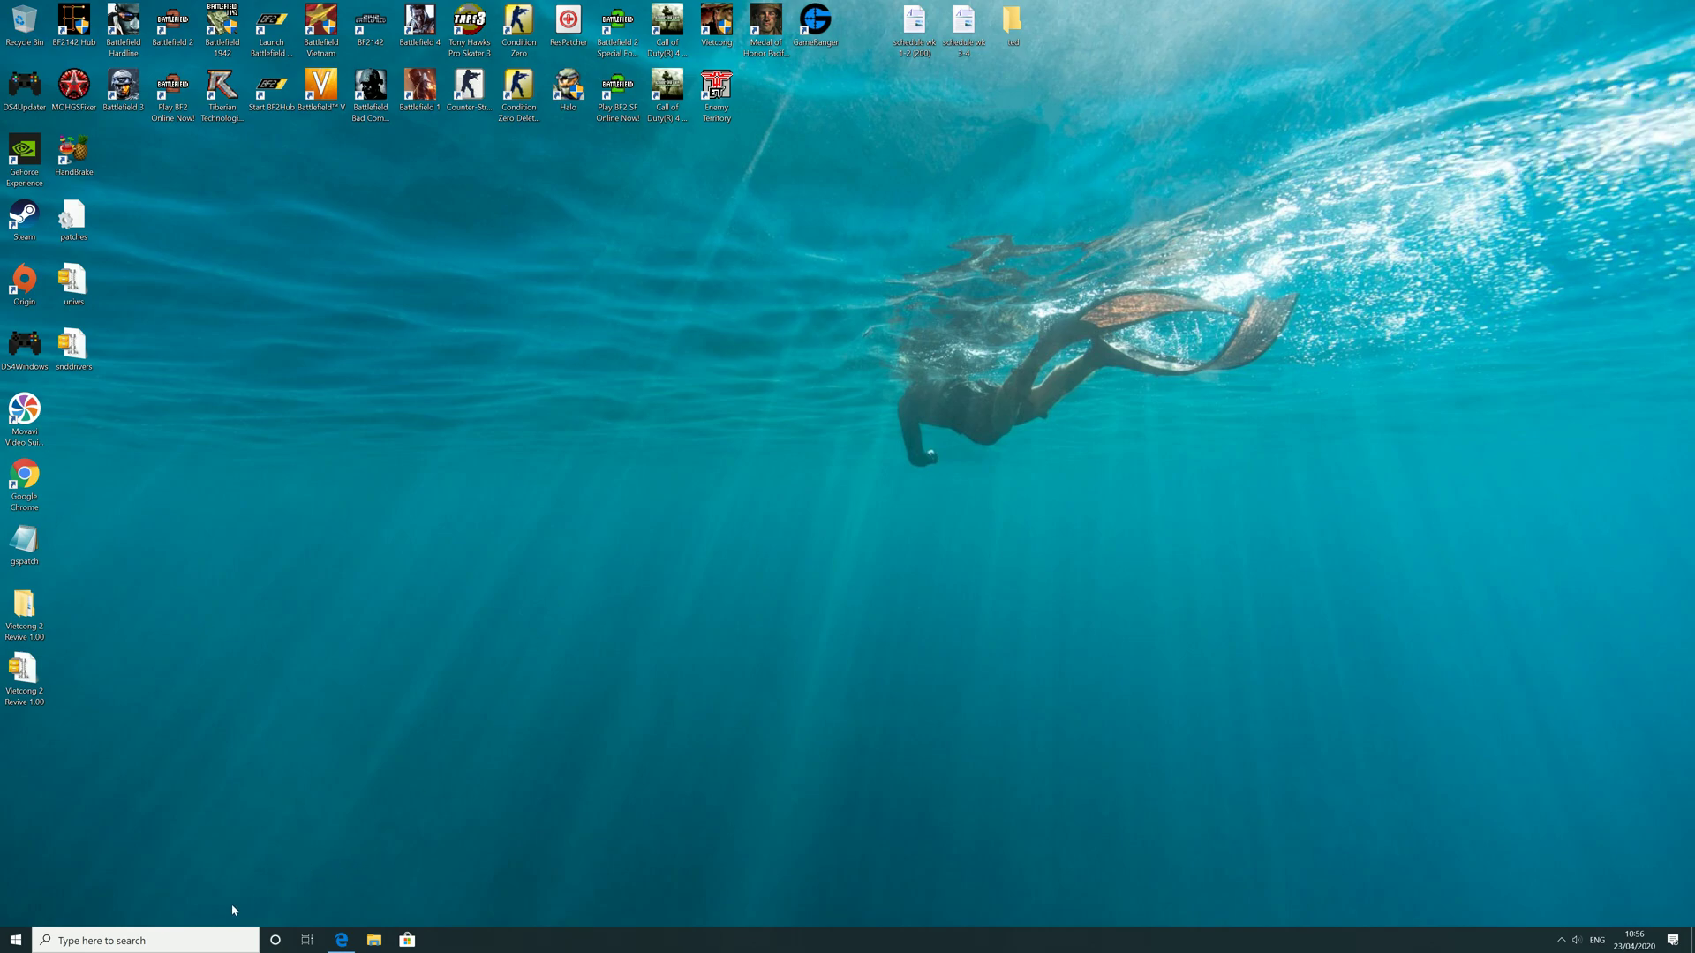
# Step: Launch Command Prompt via Run and list the network settings with ipconfig
pyautogui.click(237, 938)
pyautogui.write('run')
pyautogui.press('Return')
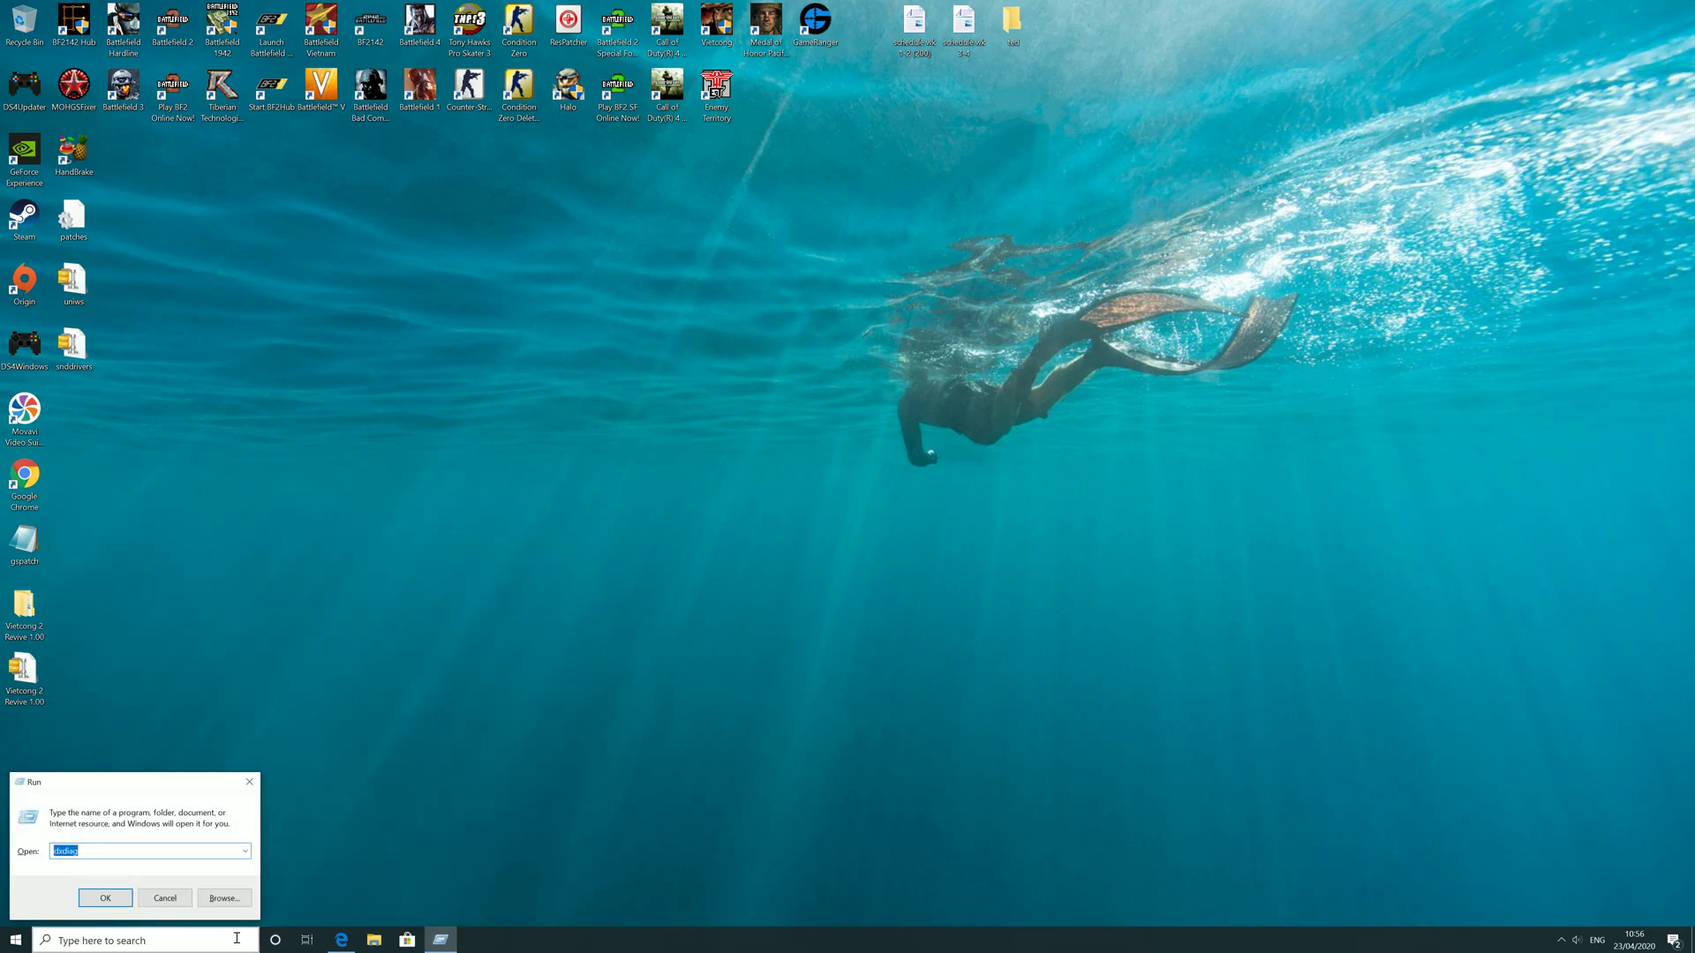
pyautogui.write('cmd')
pyautogui.press('Return')
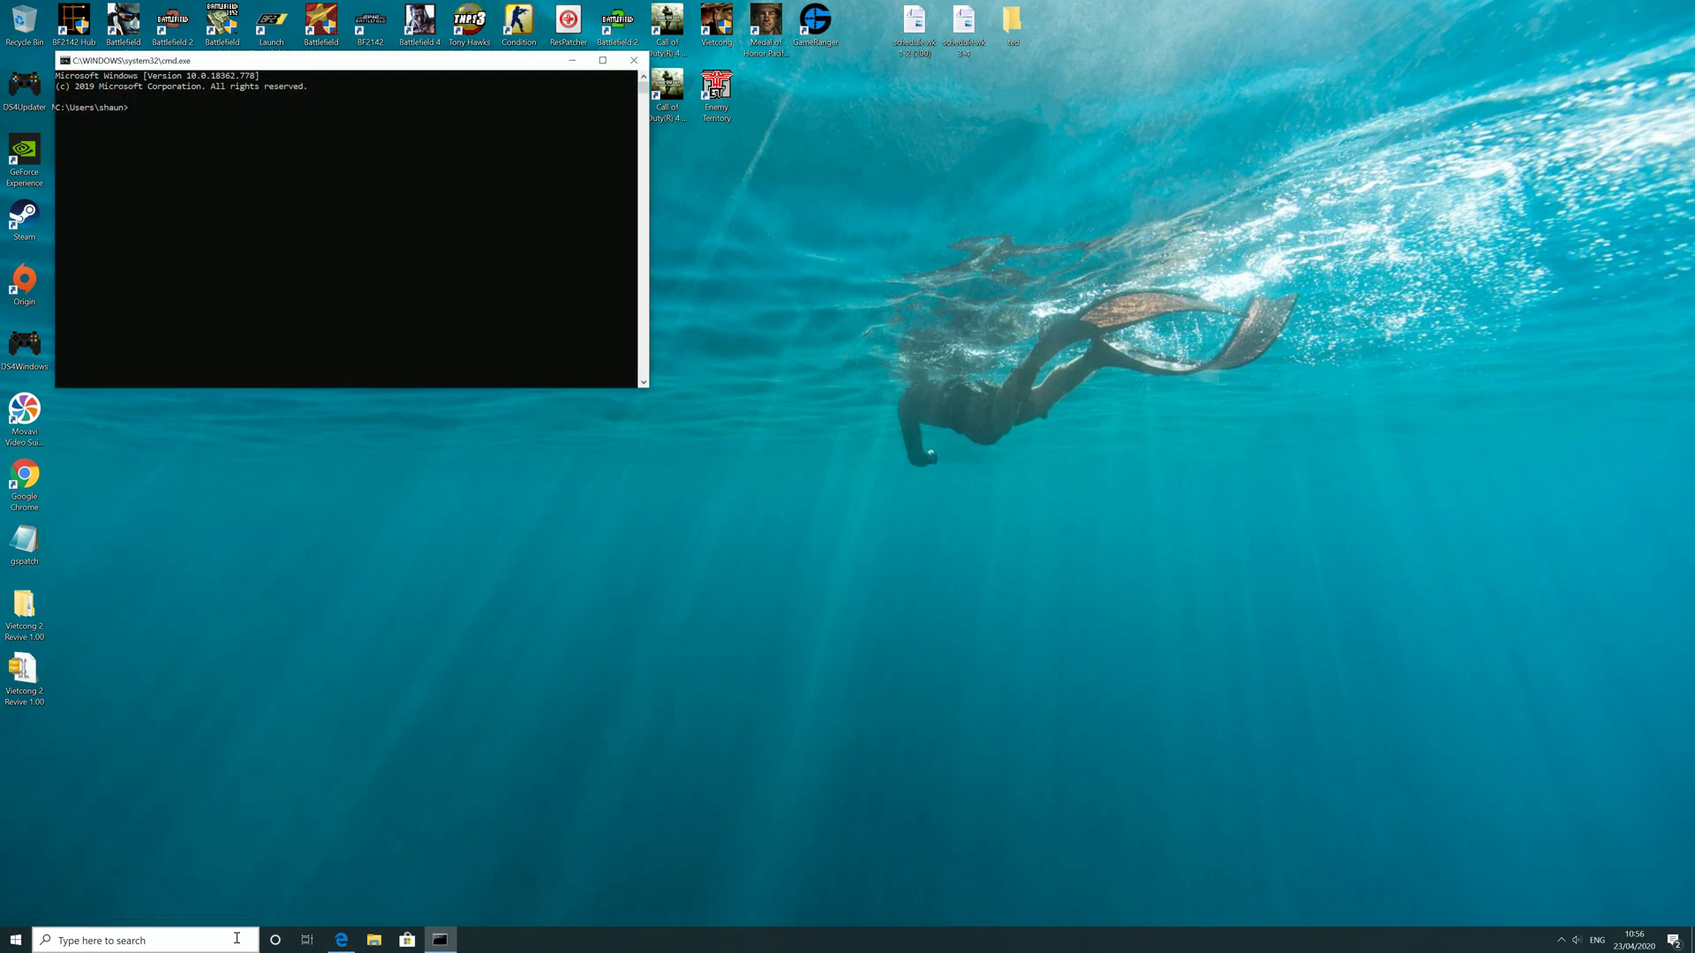
pyautogui.write('ipconfig')
pyautogui.press('Return')
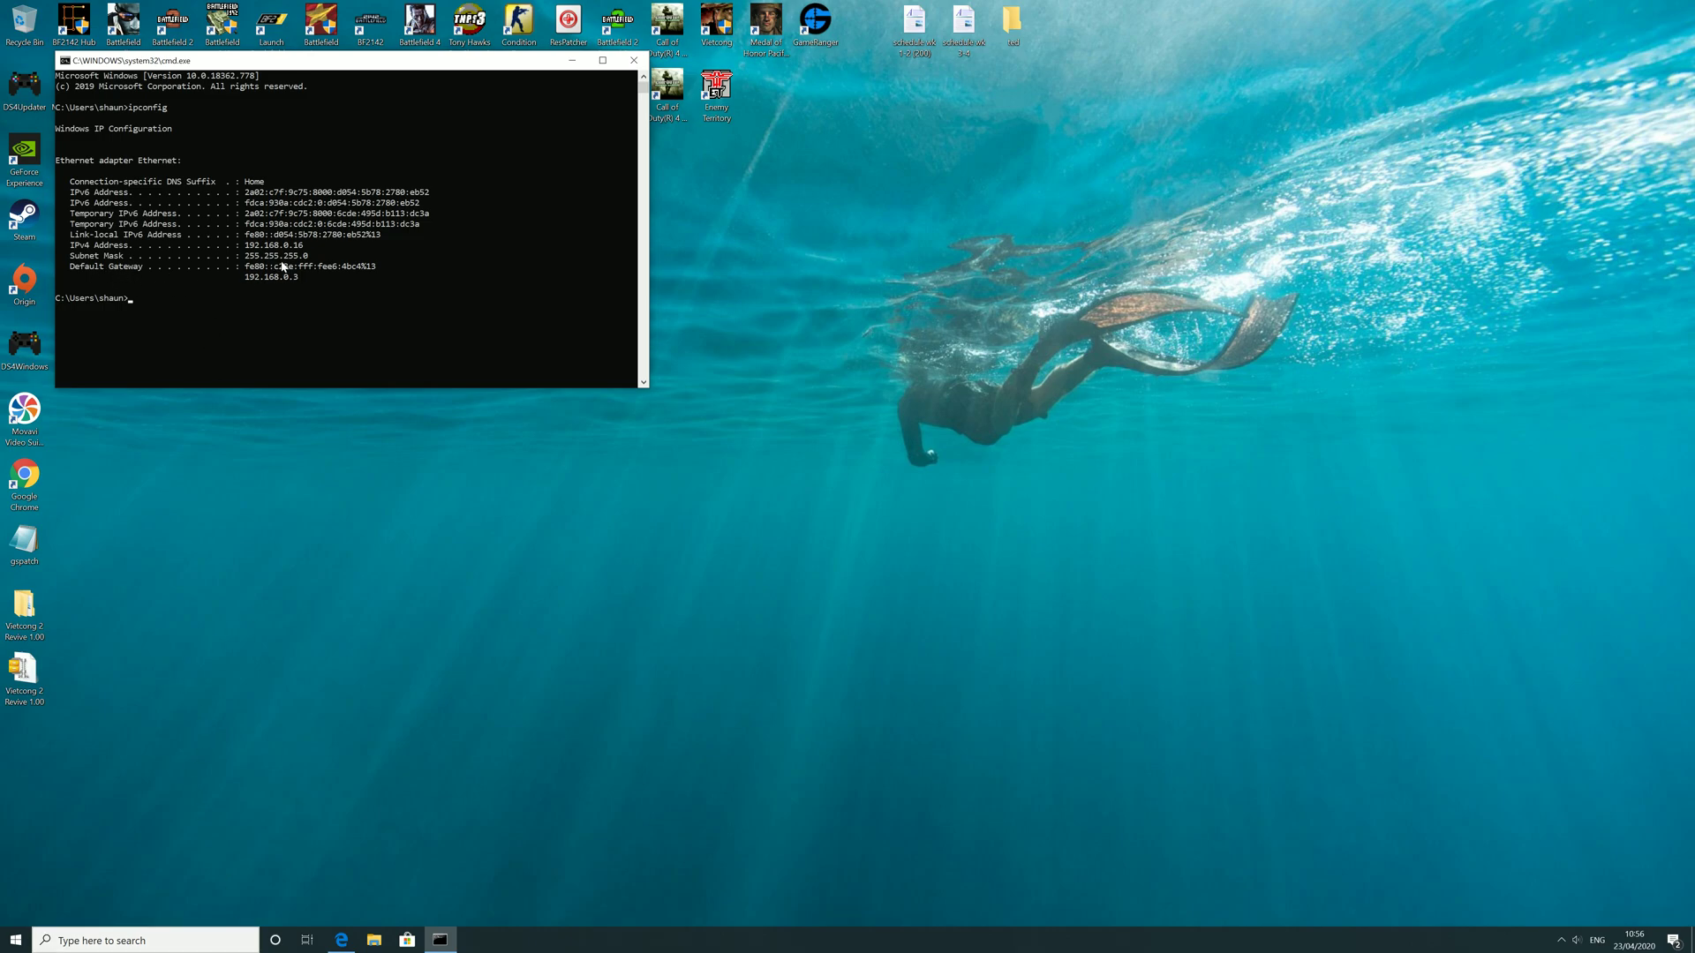
# Step: Copy the default gateway address 192.168.0.3 and close the console
pyautogui.moveTo(304, 275); pyautogui.dragTo(249, 281)
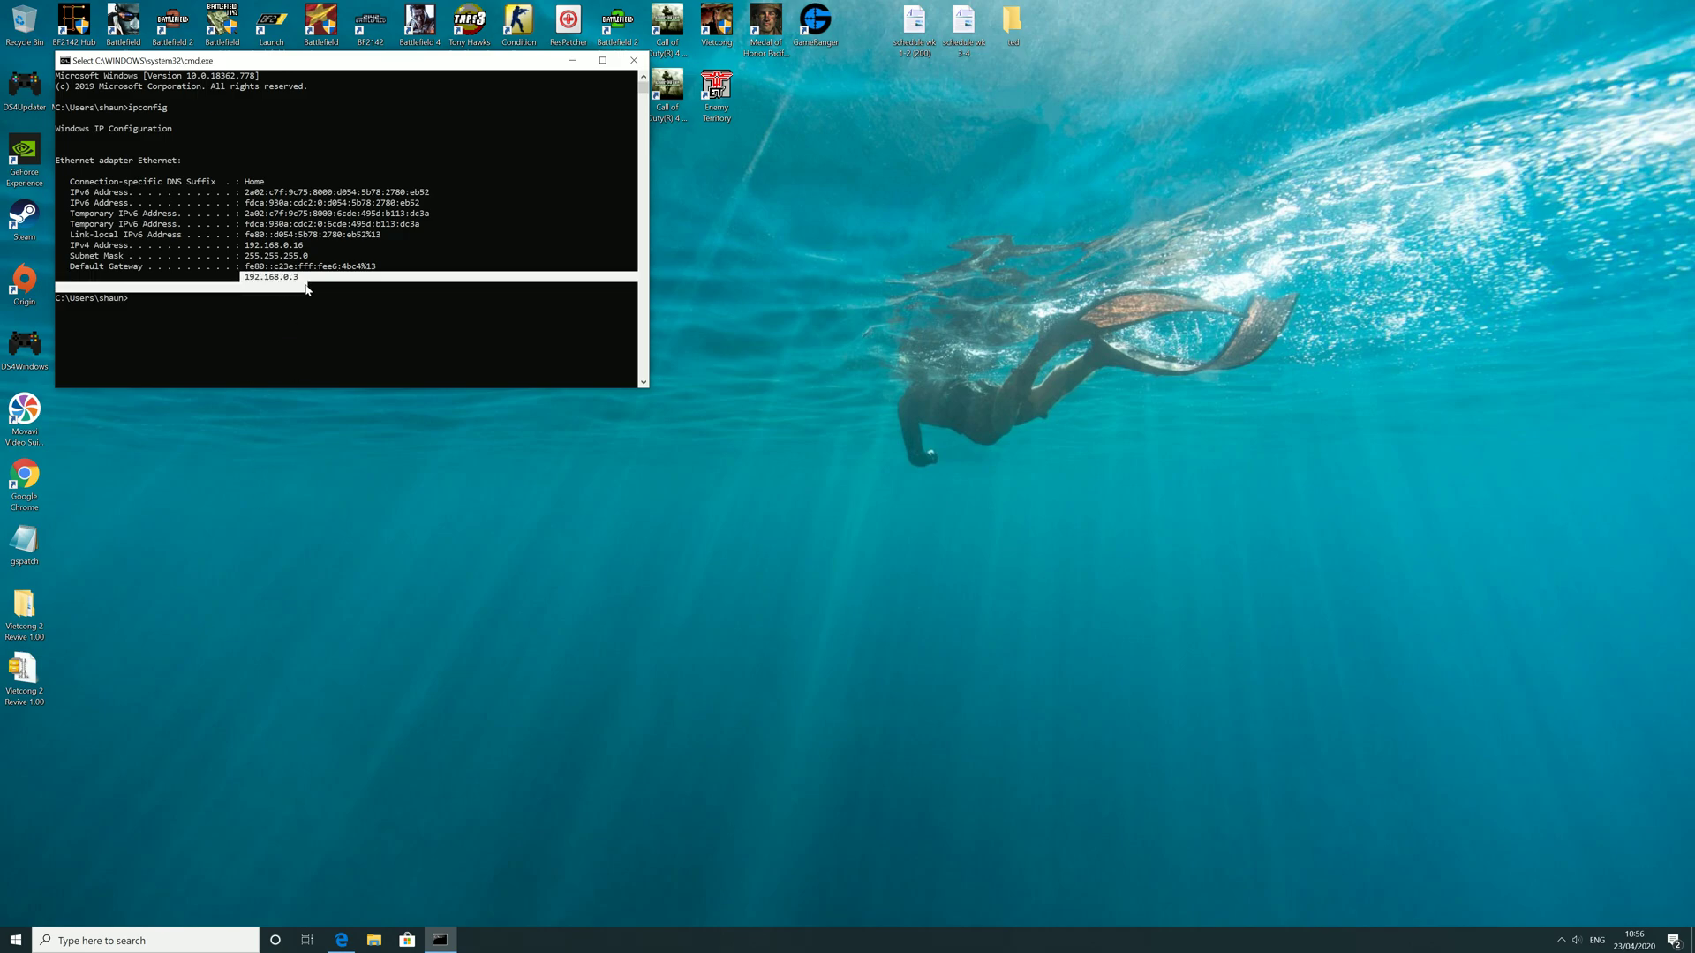
pyautogui.hotkey('ctrl', 'c')
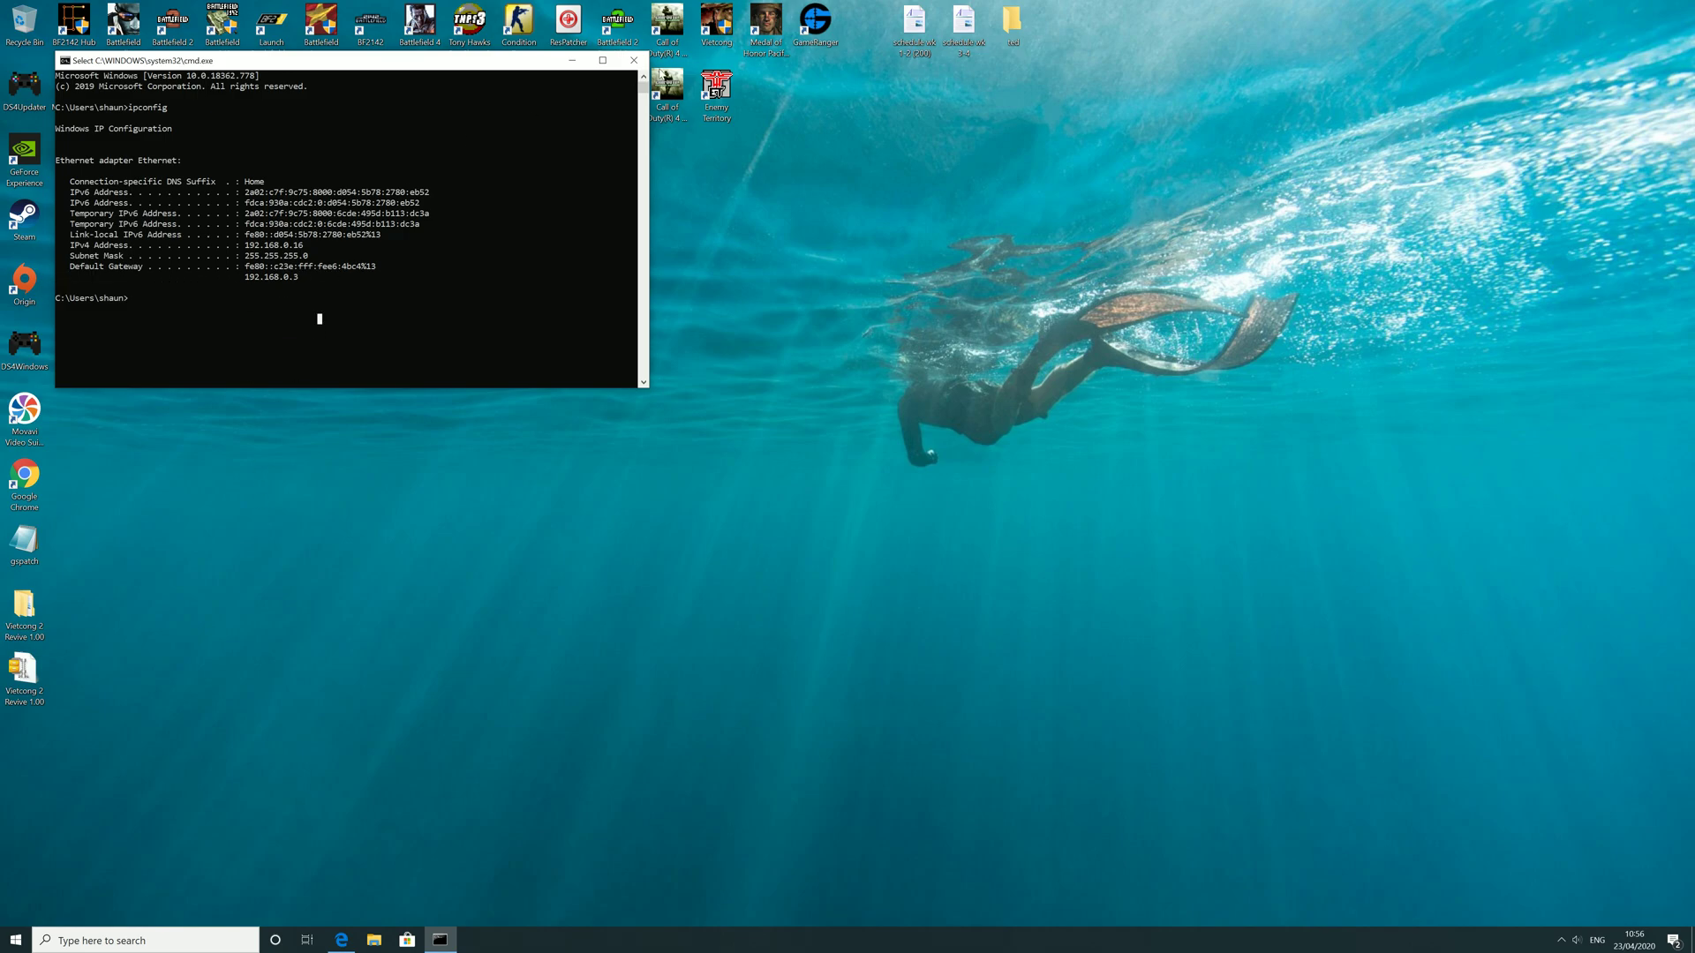
pyautogui.click(635, 61)
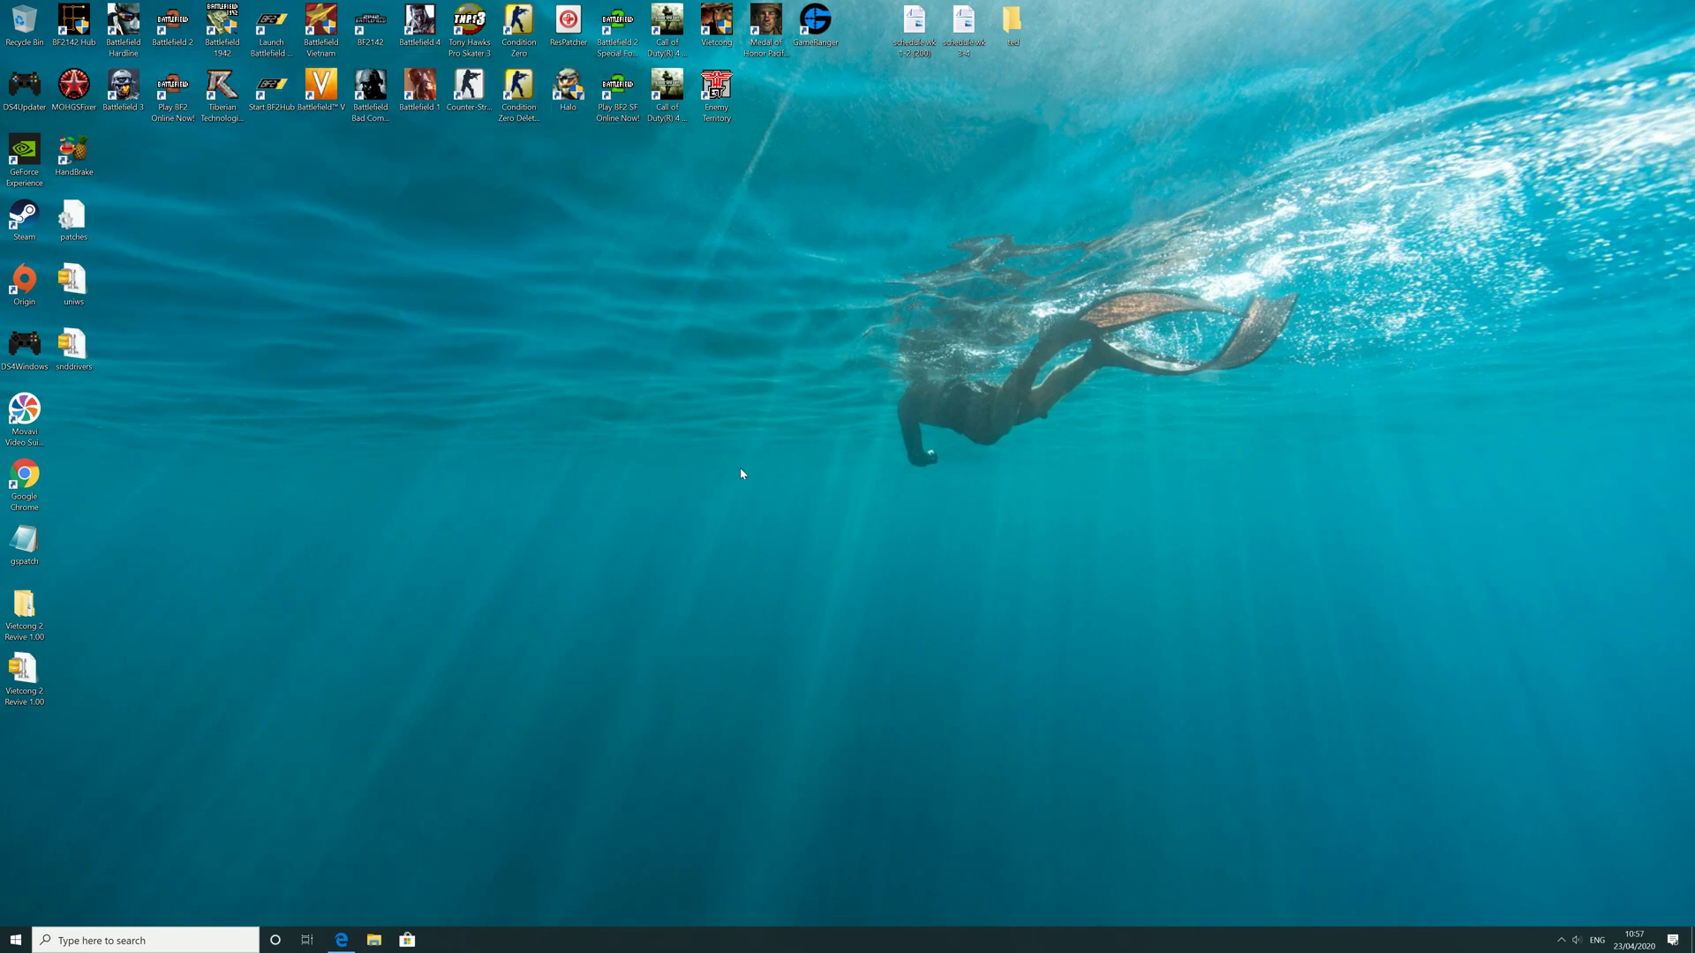
# Step: Open Edge and enter the router address 192.168.0.3
pyautogui.click(343, 939)
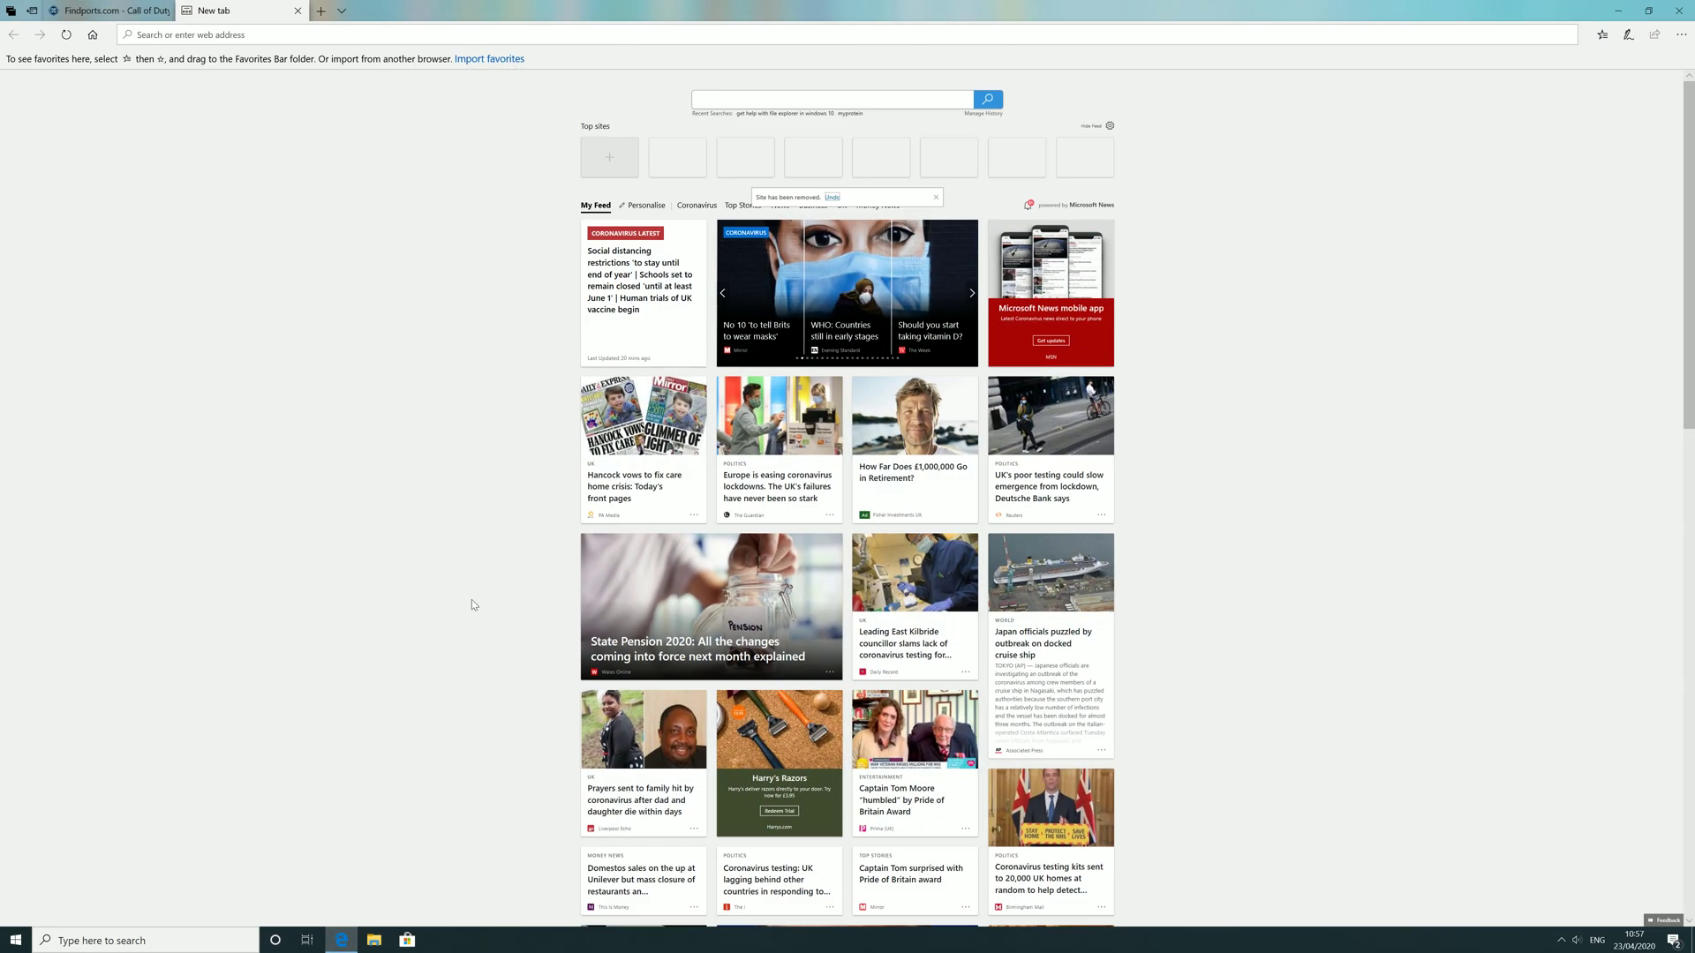
pyautogui.click(372, 35)
pyautogui.write('192.168.0.3/')
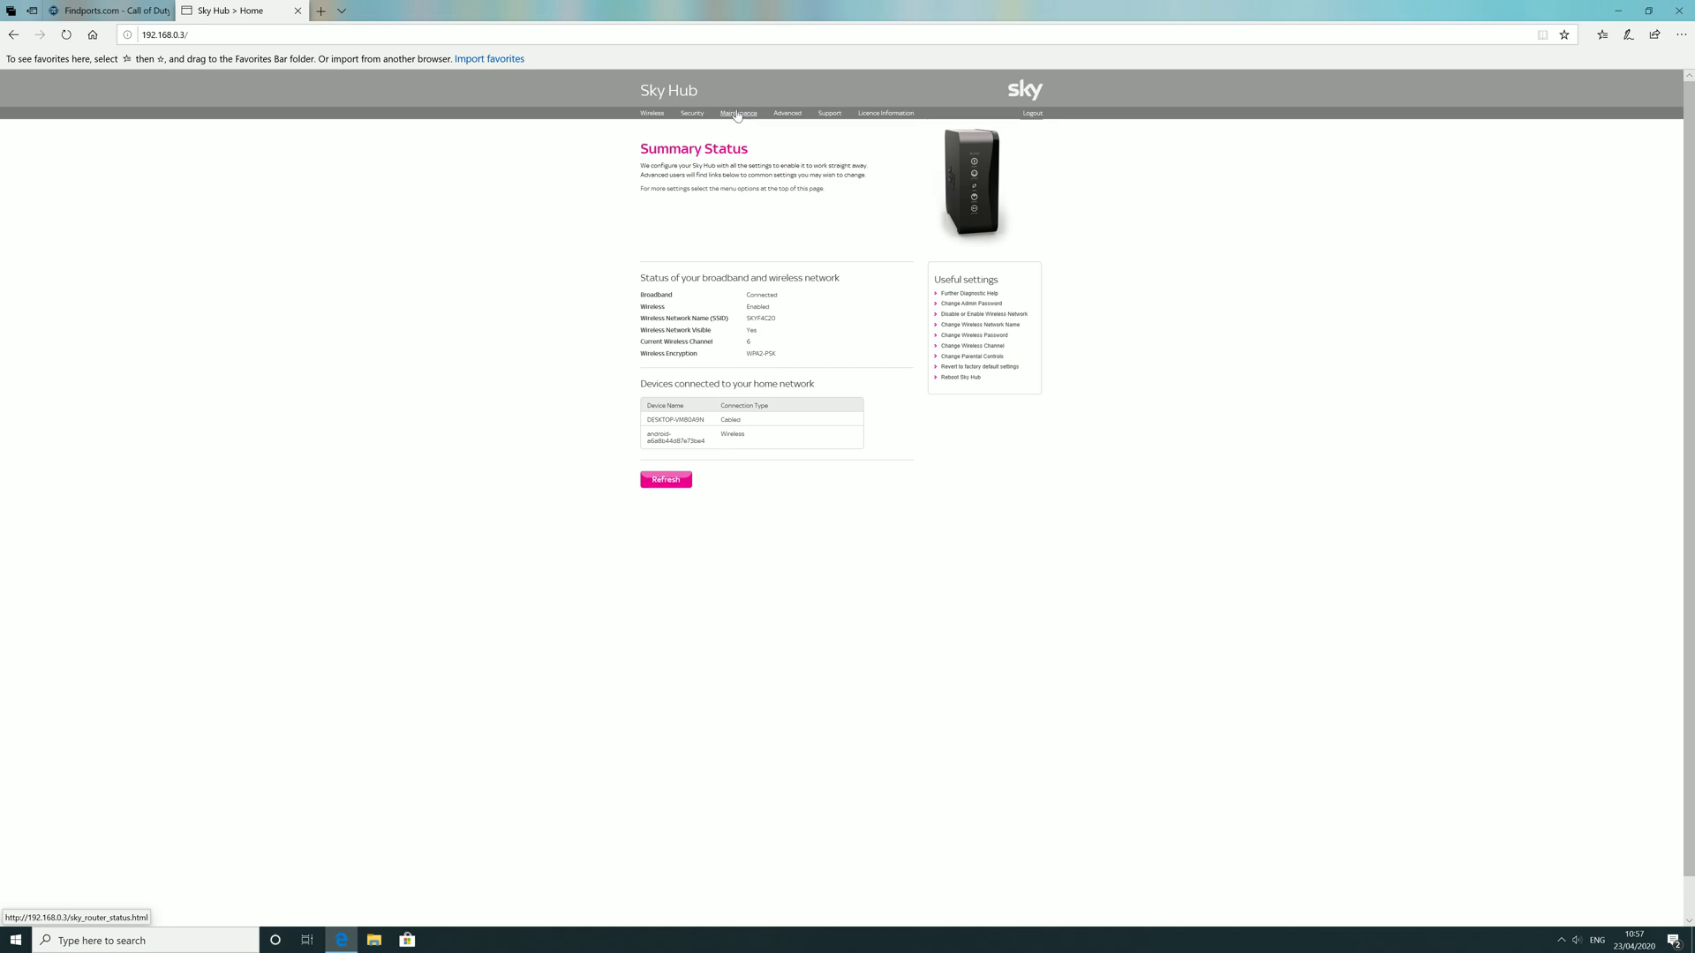
# Step: Open Security and sign in with the router's admin user name and password
pyautogui.click(694, 116)
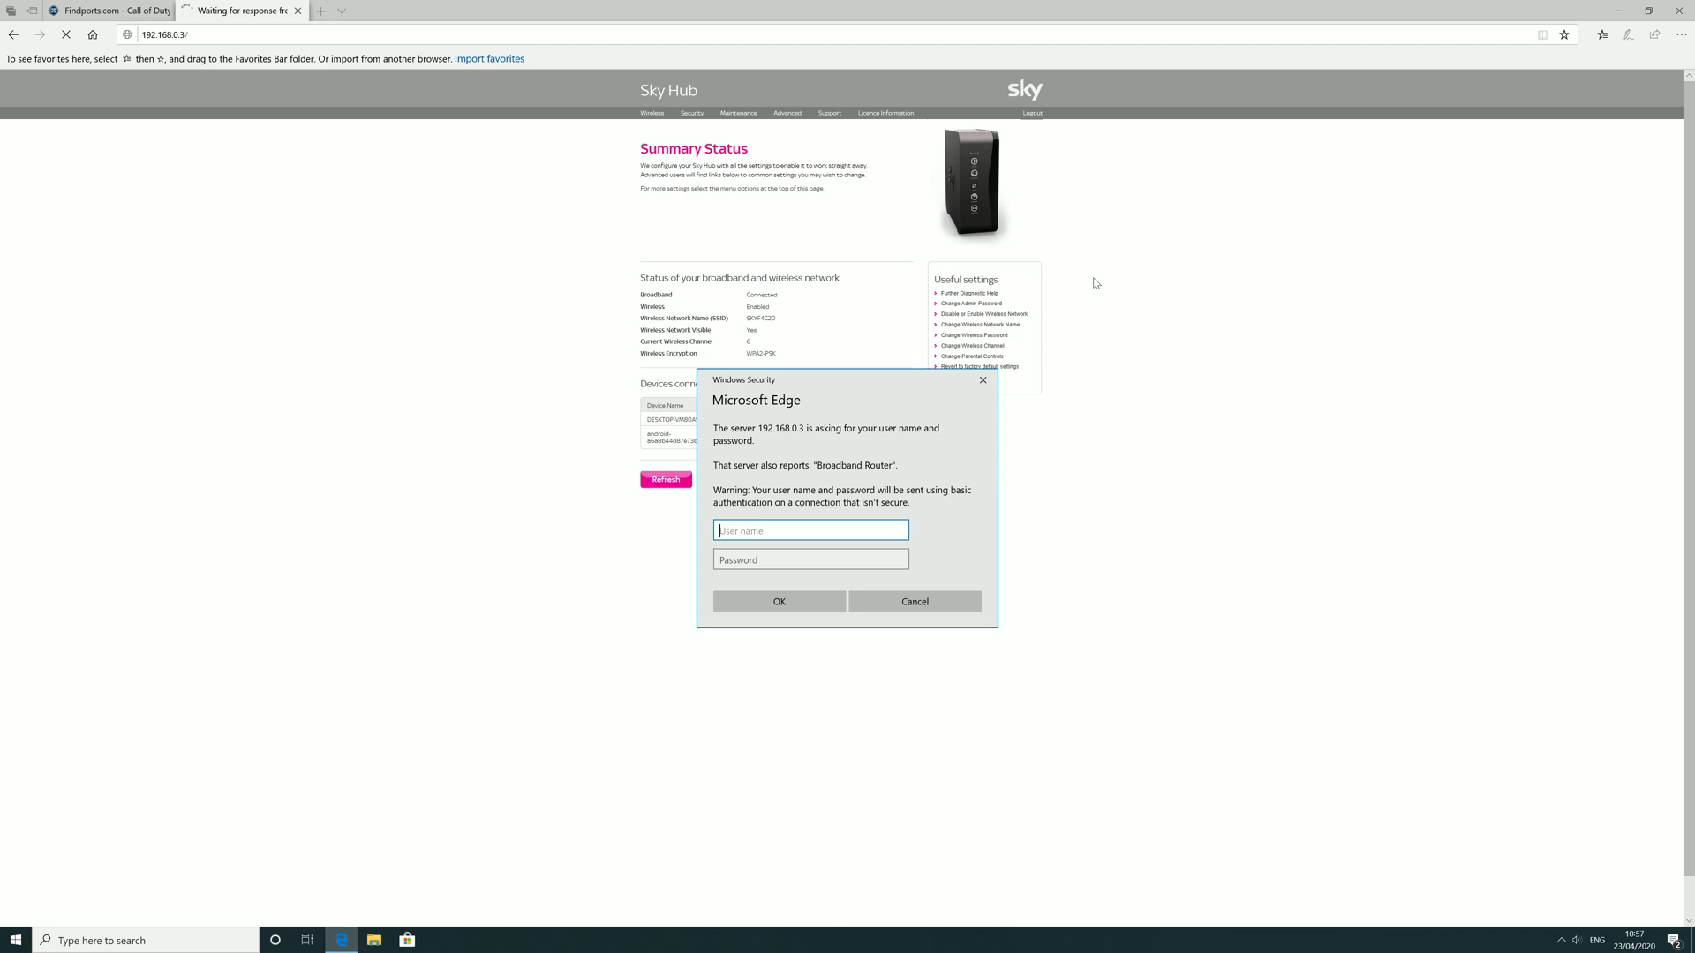
pyautogui.write('admin')
pyautogui.press('Tab')
pyautogui.write('sky')
pyautogui.press('Return')
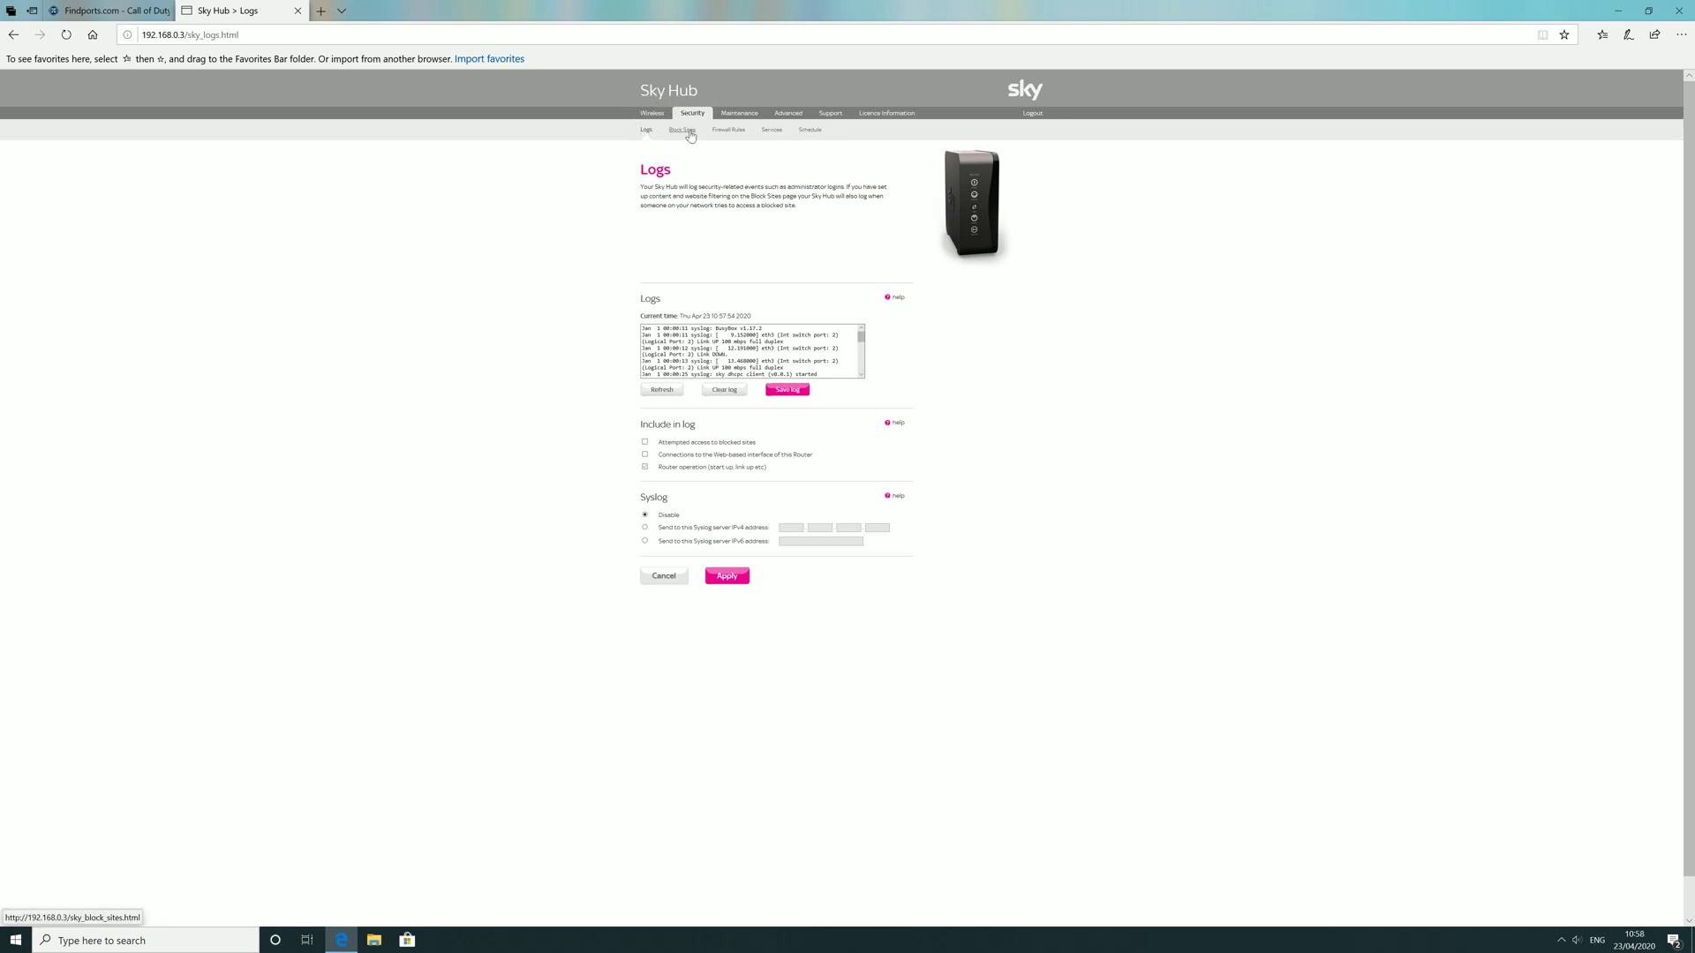
# Step: Go to the Services page under Security
pyautogui.click(771, 130)
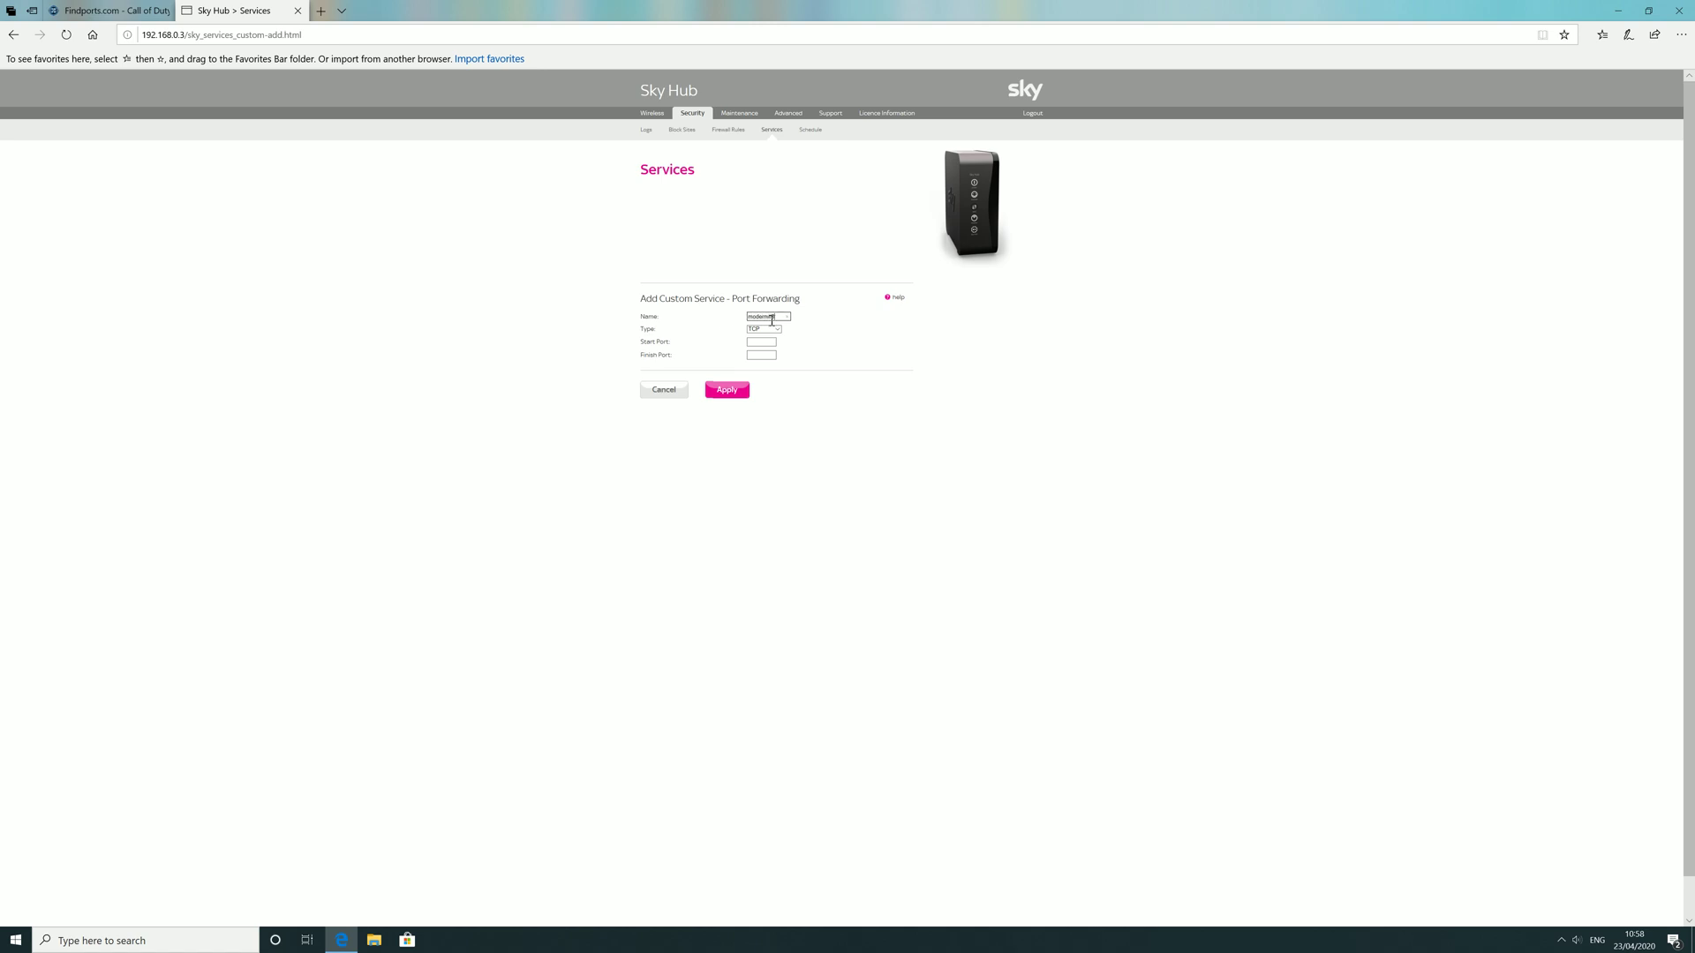
# Step: Copy the three MW3 port-info lines and set the service protocol to TCP/UDP
pyautogui.click(86, 7)
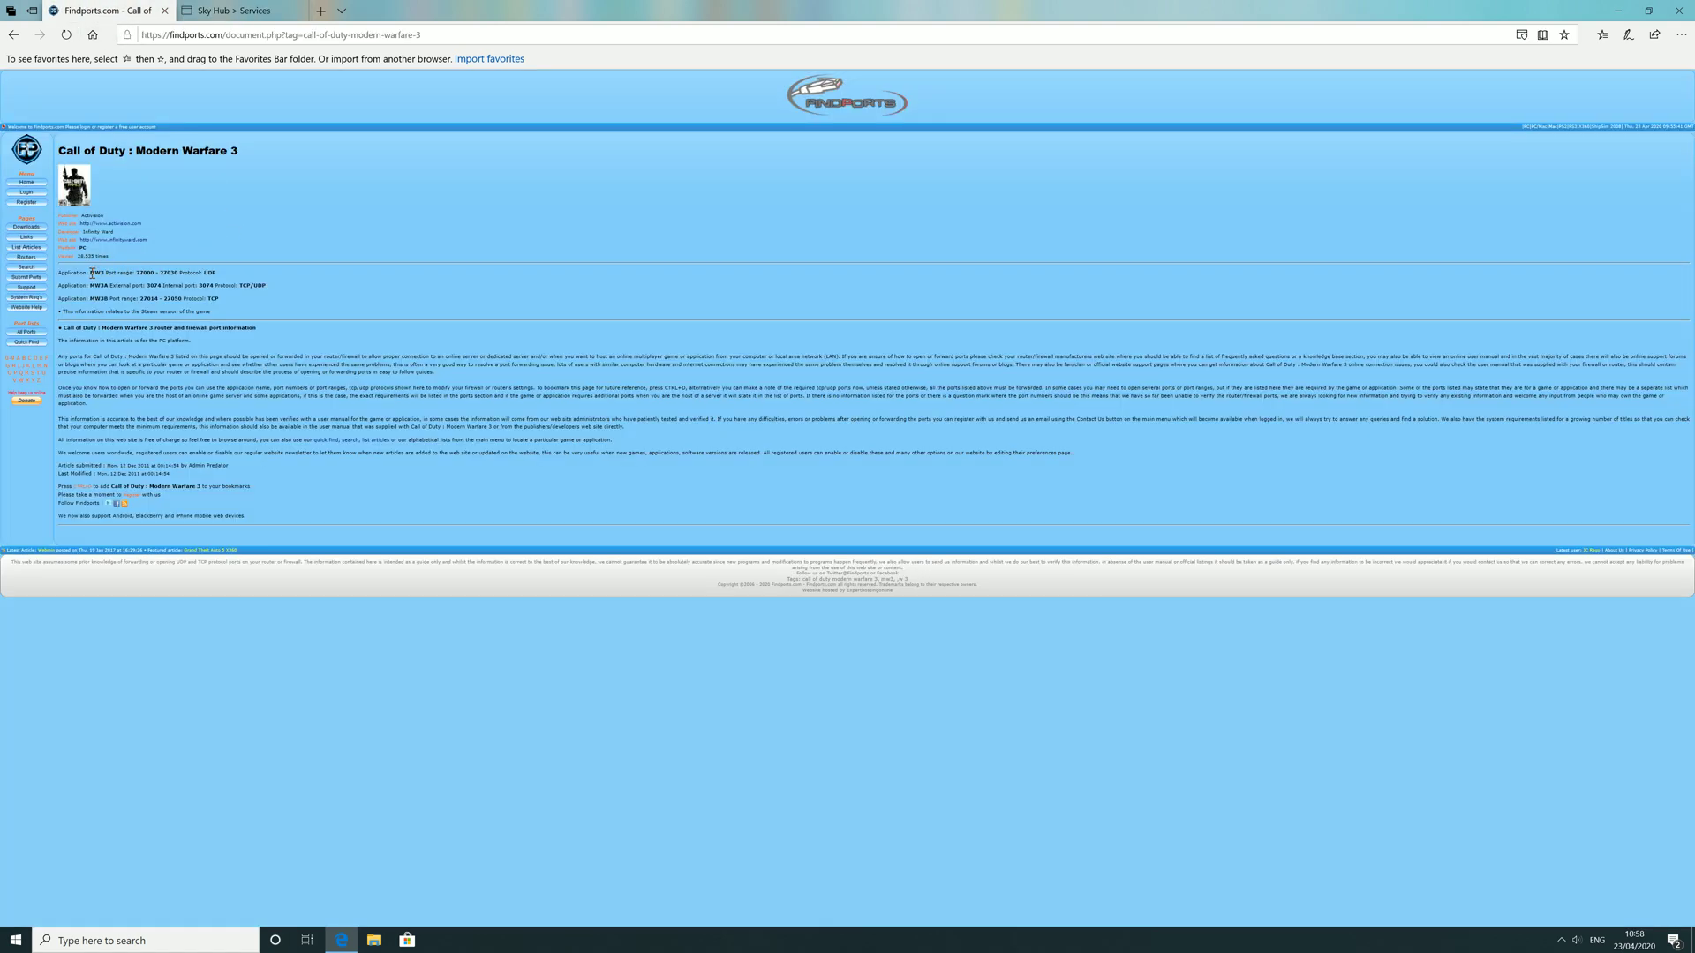
pyautogui.moveTo(92, 273); pyautogui.dragTo(250, 312)
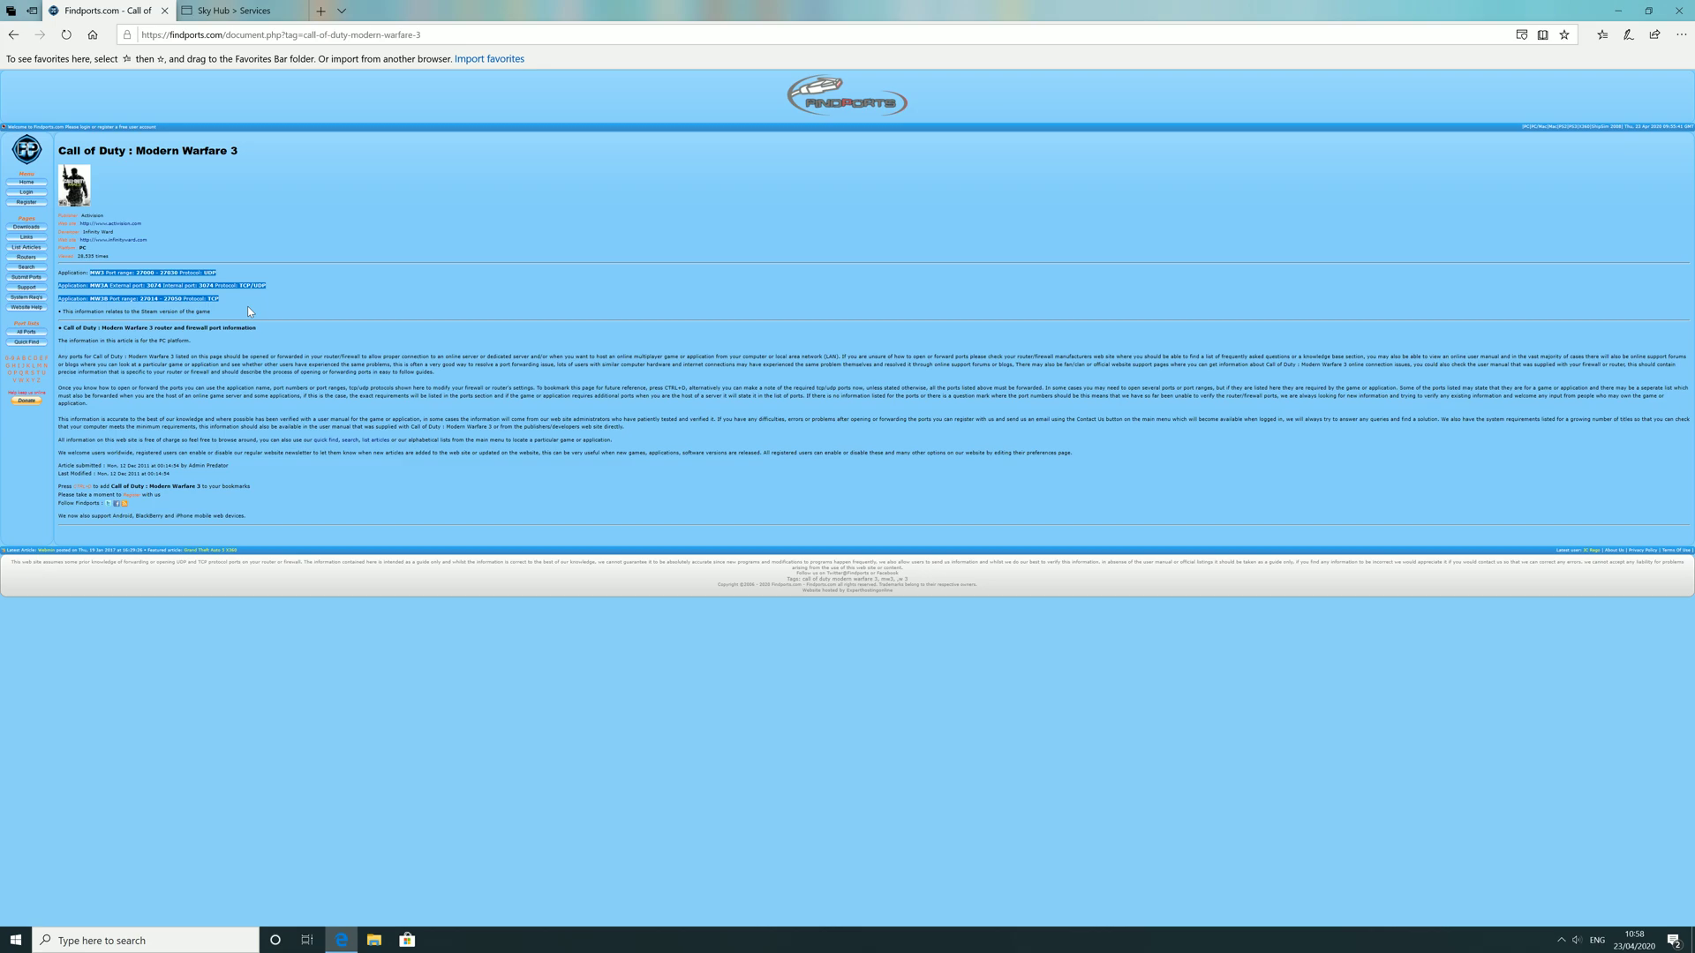
pyautogui.click(250, 9)
pyautogui.click(771, 329)
pyautogui.click(769, 345)
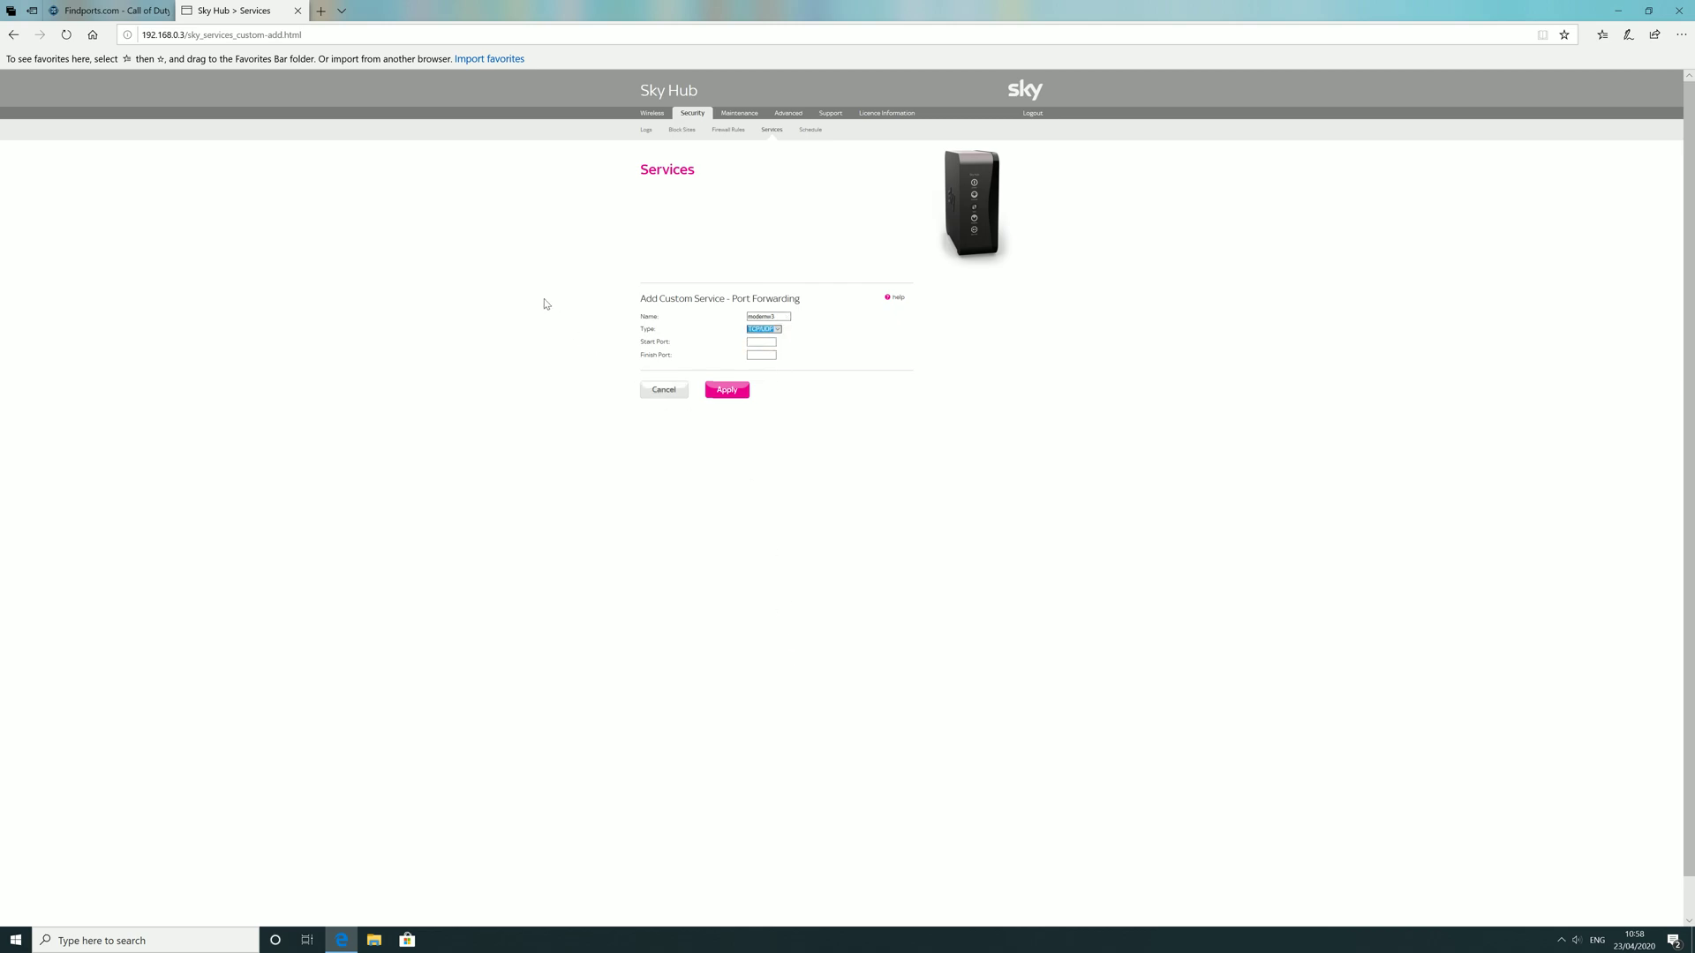
# Step: Enter start port 3074 and the finish port from the MW3 list, then apply the service
pyautogui.click(131, 9)
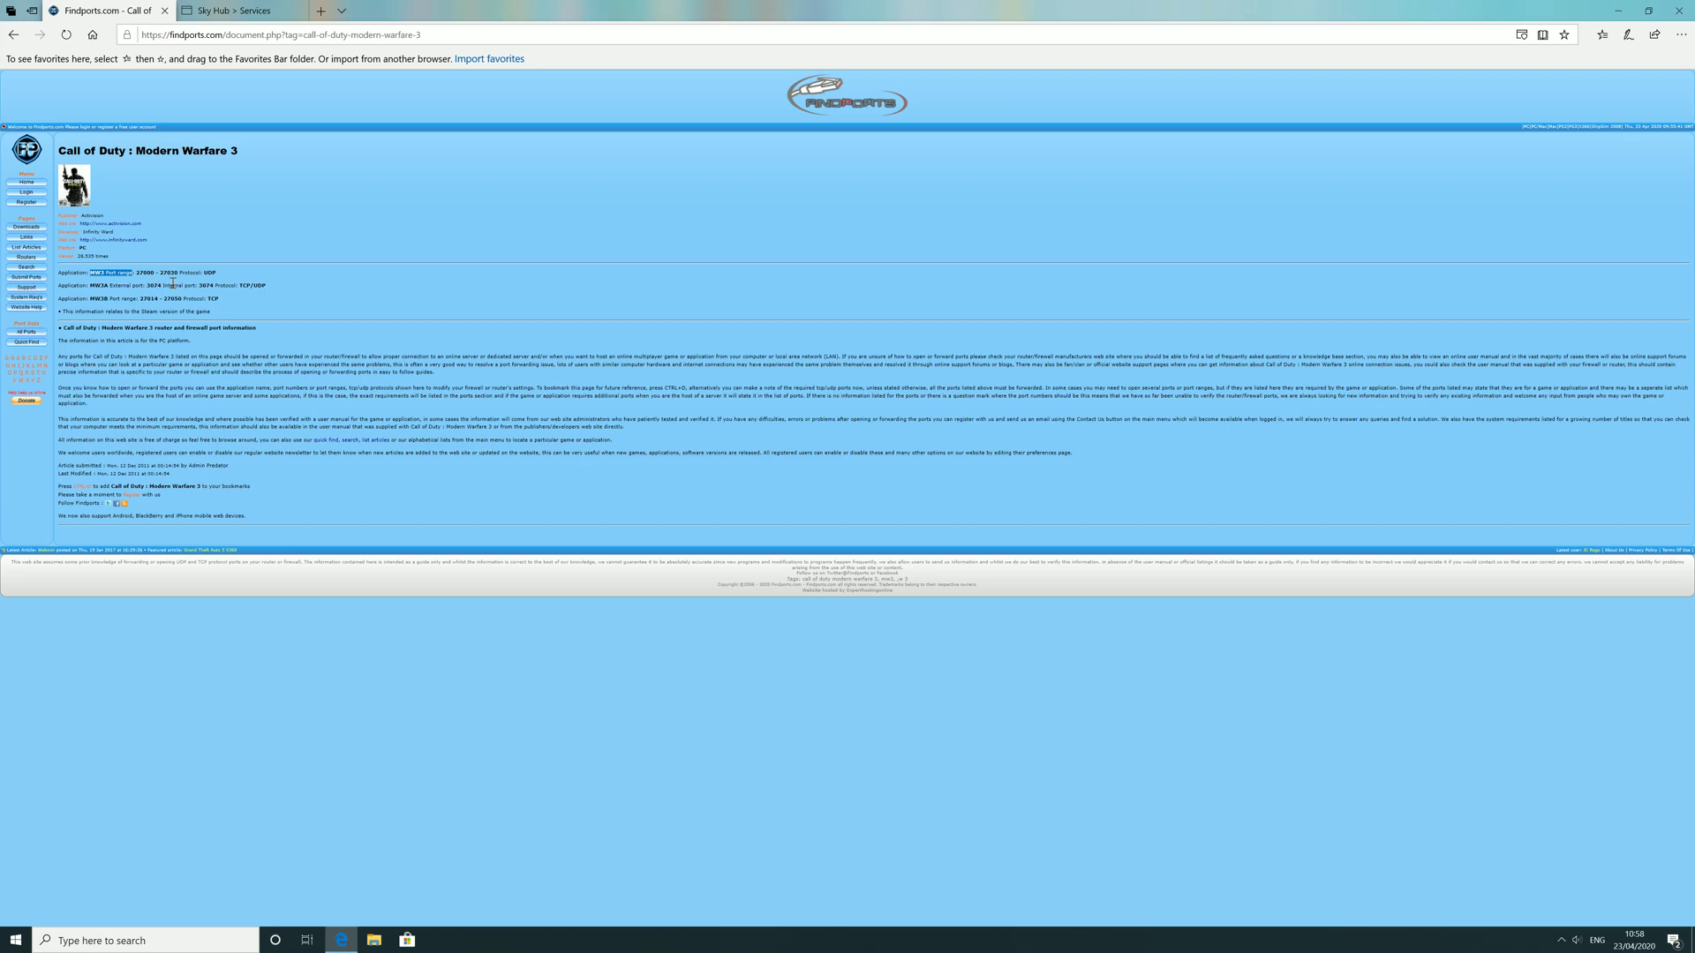
pyautogui.click(240, 12)
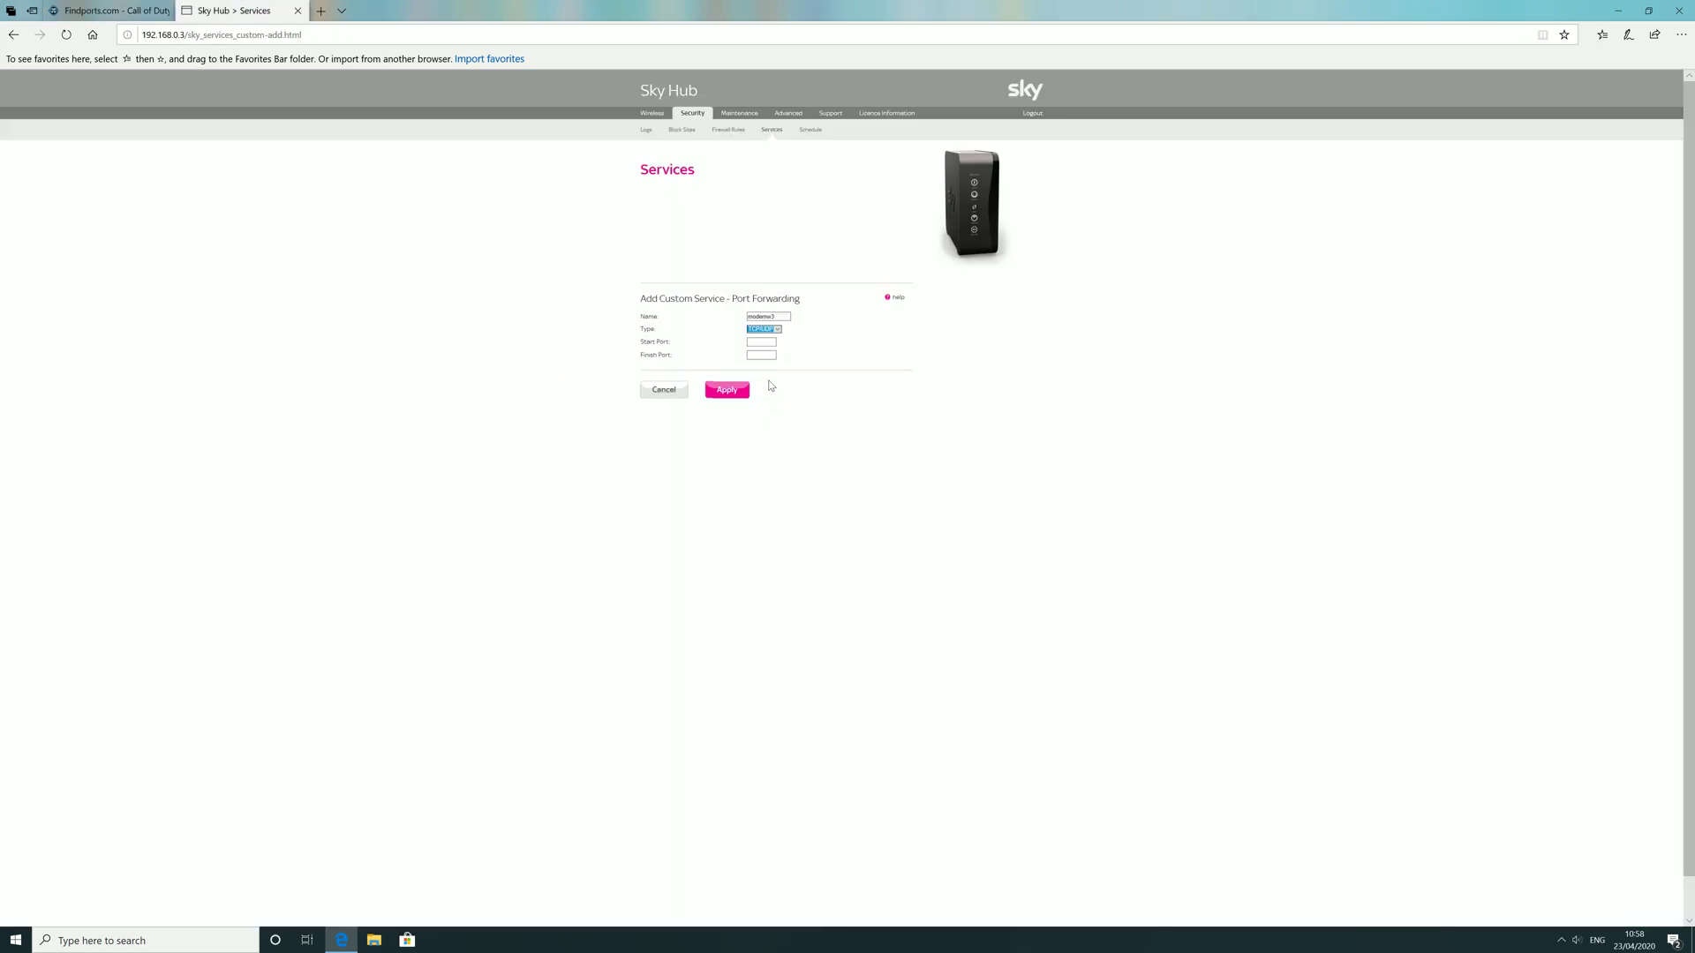
pyautogui.click(764, 344)
pyautogui.write('3074')
pyautogui.click(768, 353)
pyautogui.click(761, 341)
pyautogui.click(111, 10)
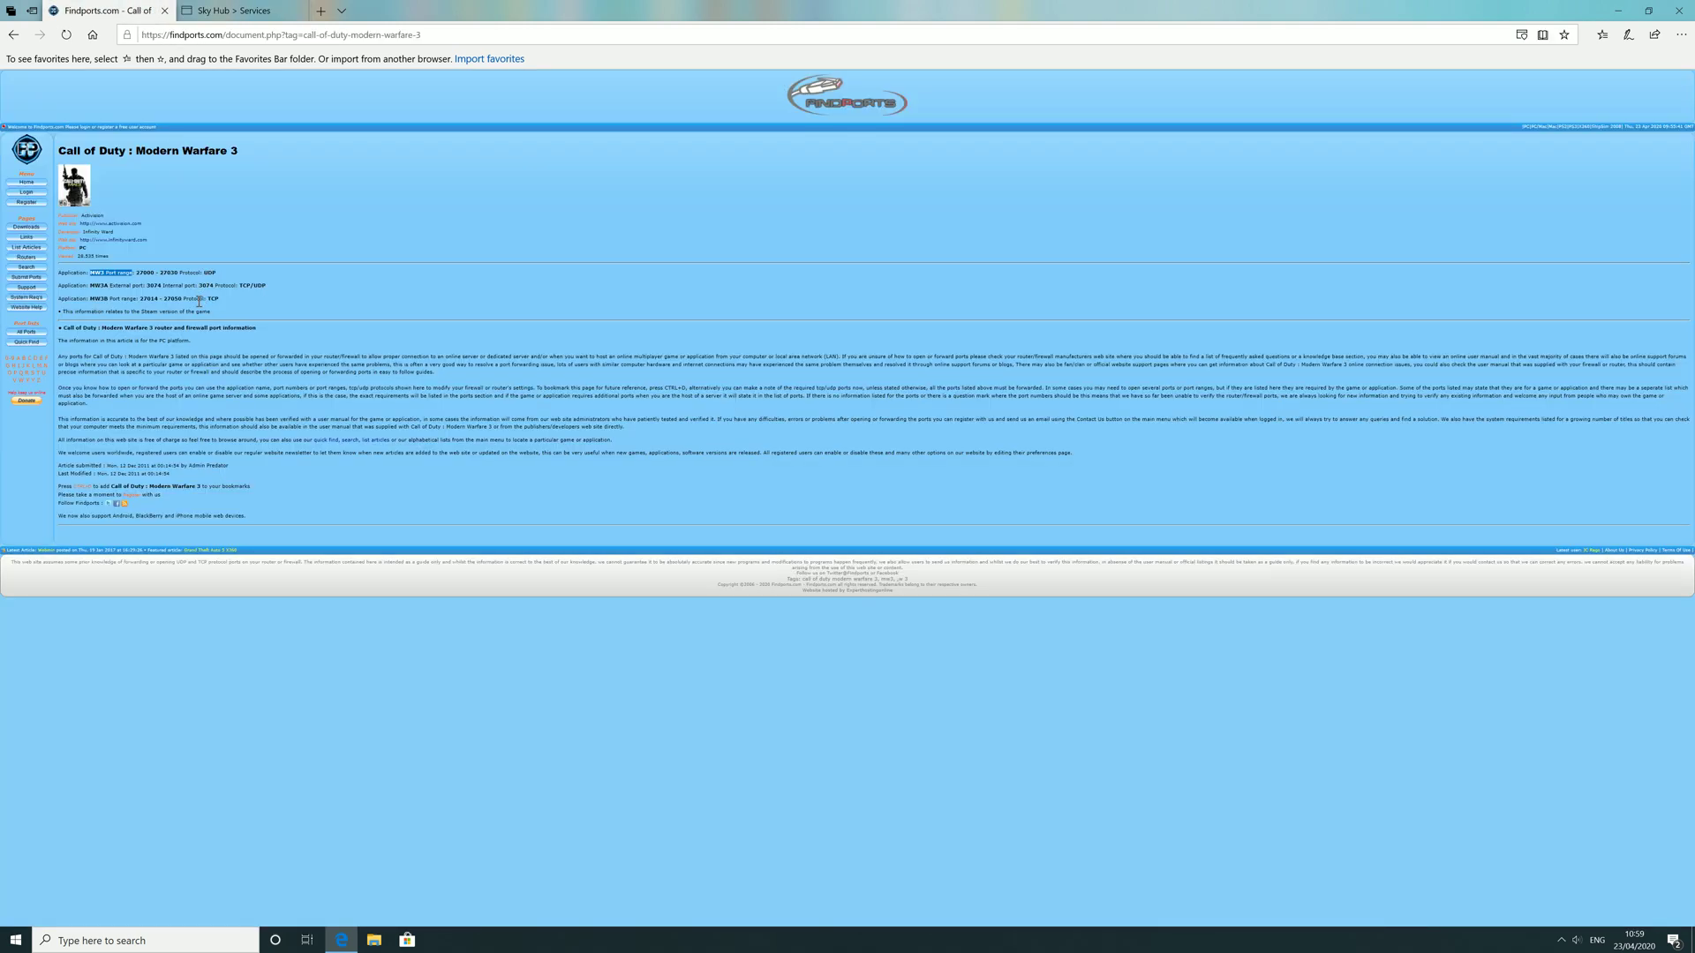
pyautogui.click(234, 10)
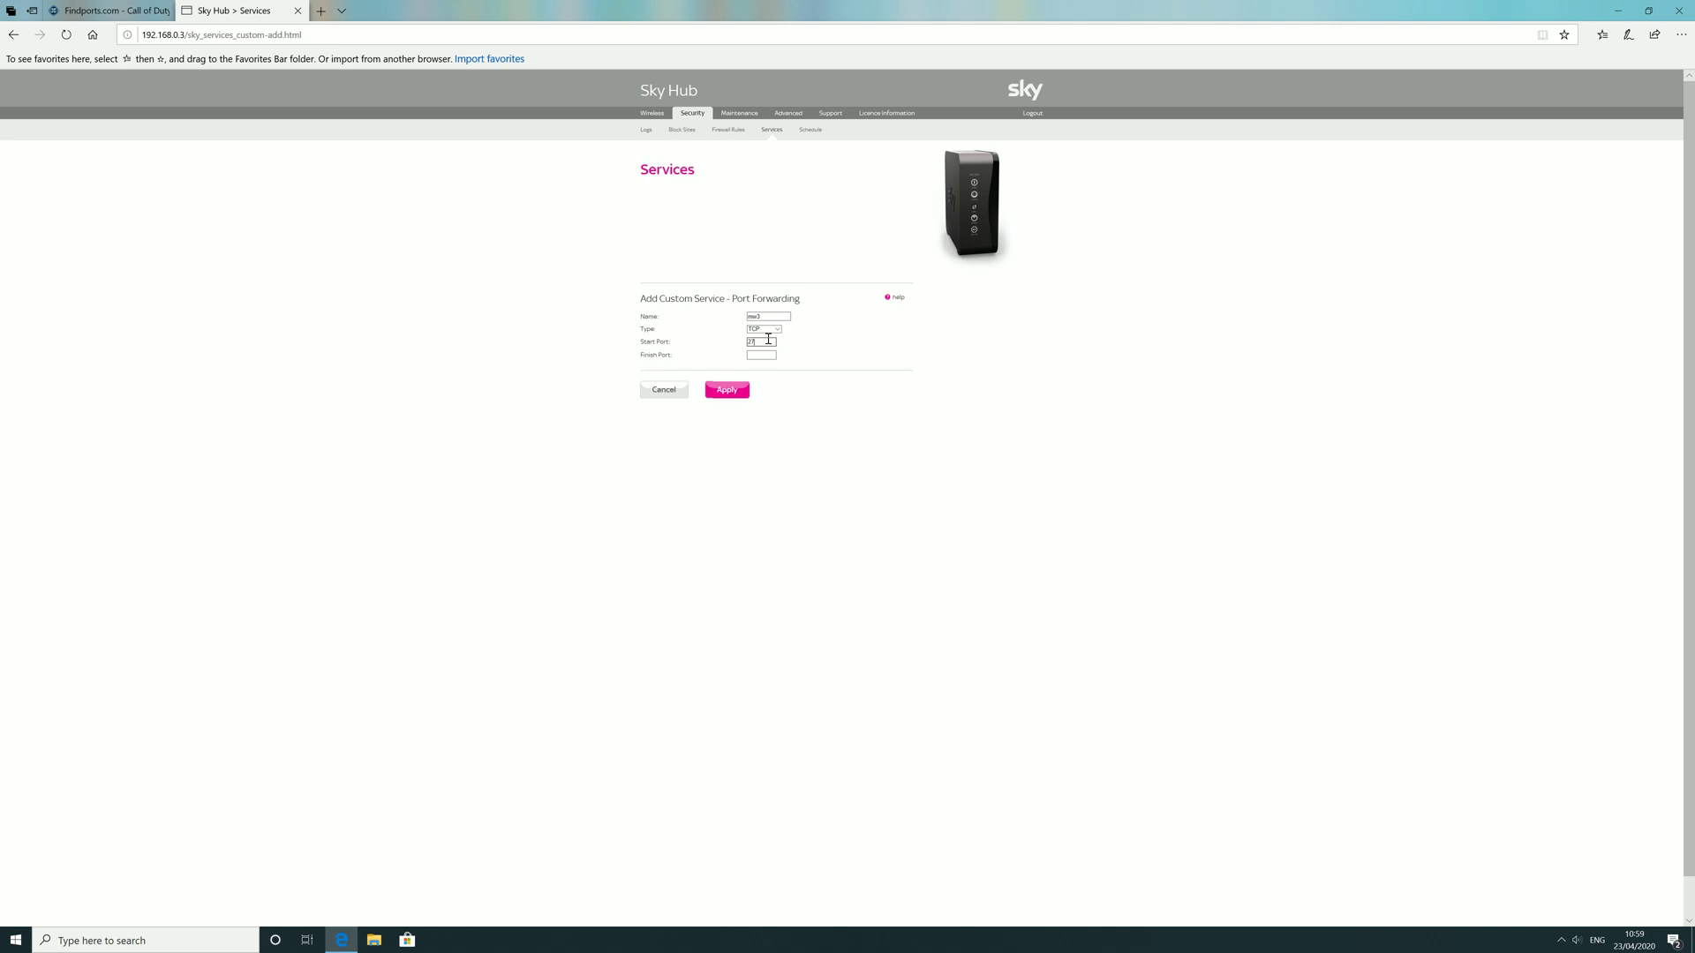
pyautogui.click(769, 354)
pyautogui.click(726, 389)
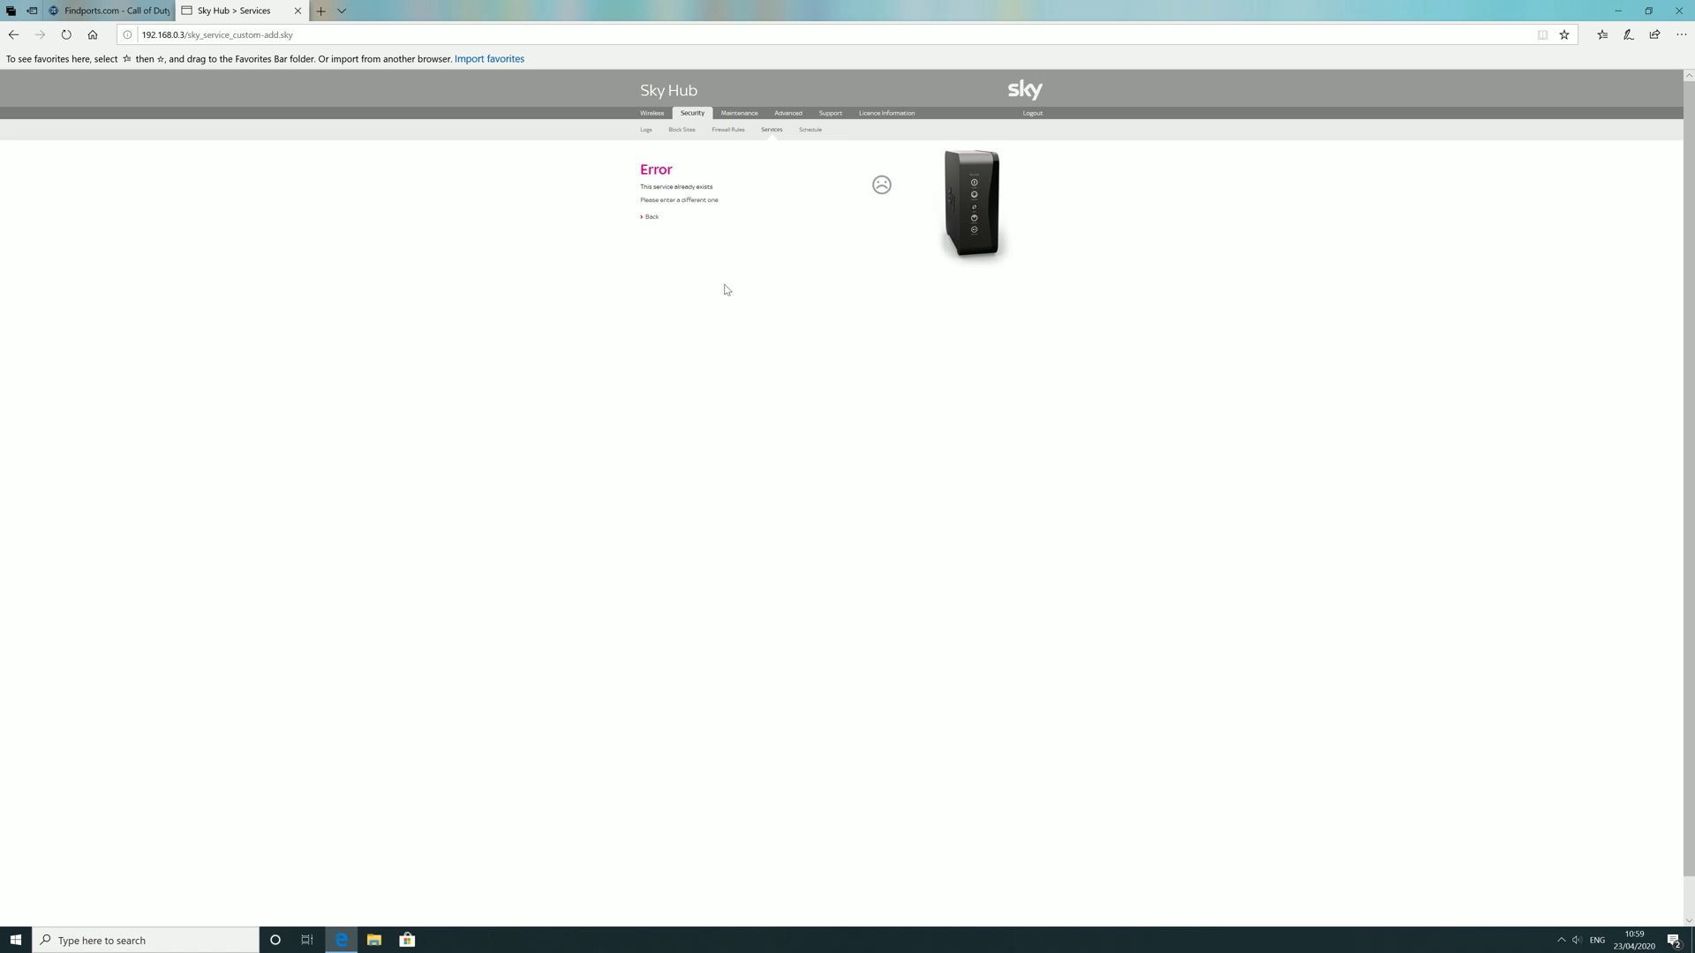
# Step: Return to the Services table and select UDP and port 27000 in row 3
pyautogui.click(652, 217)
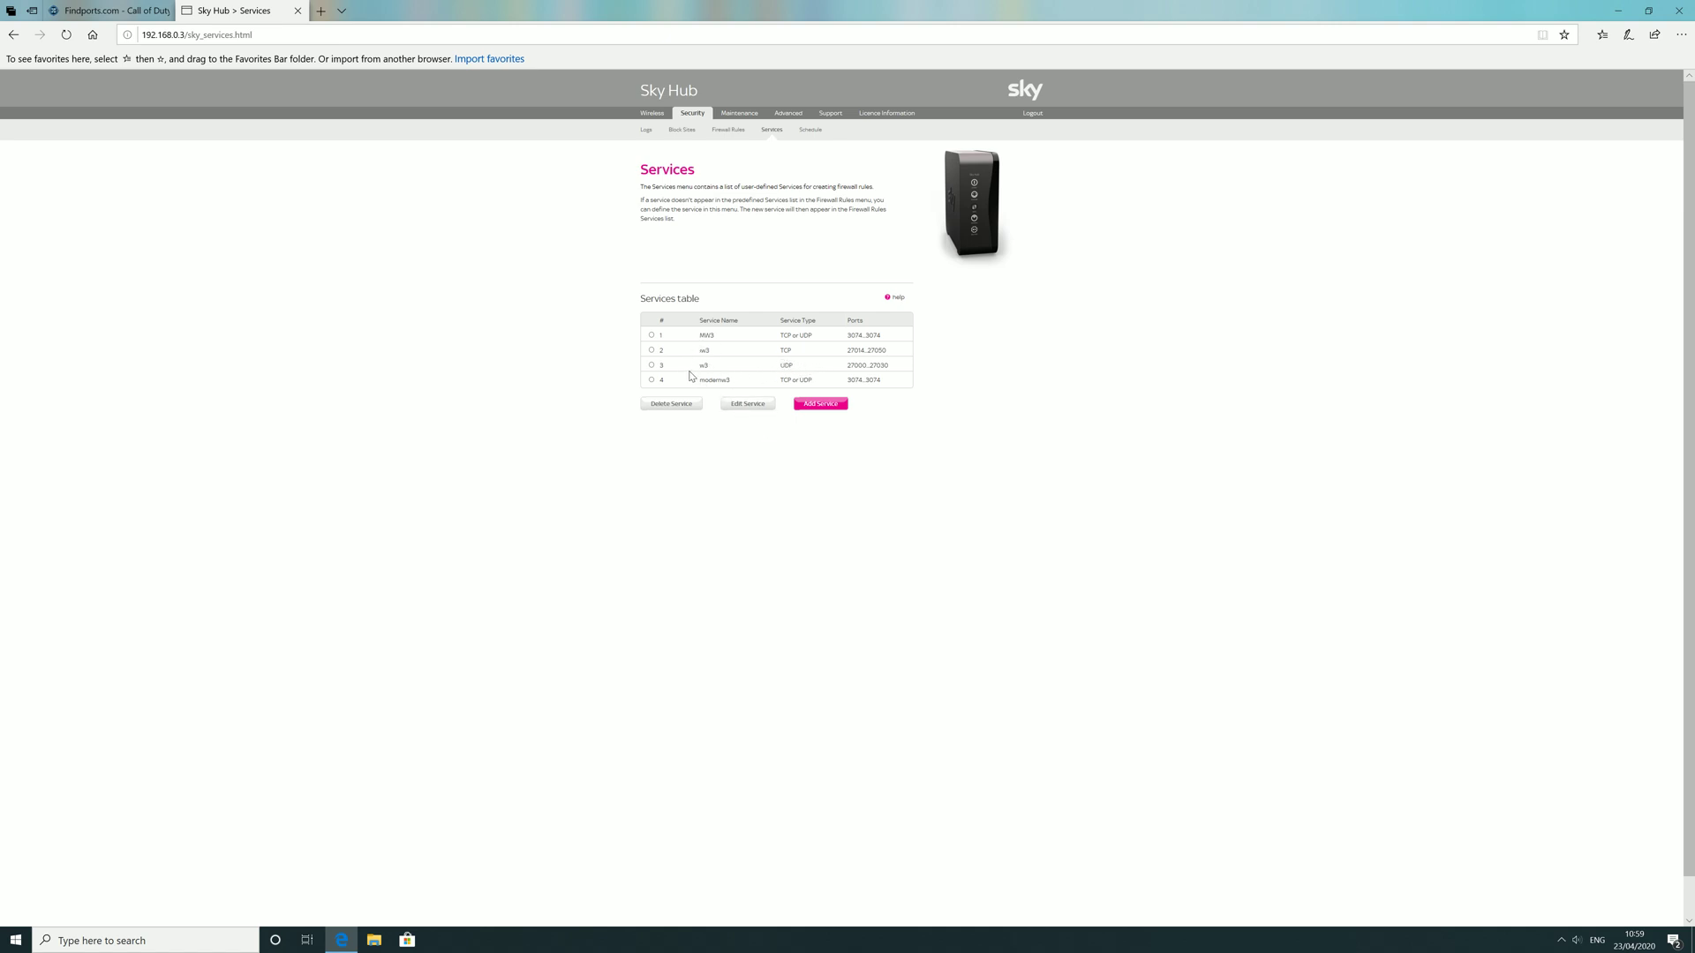
pyautogui.doubleClick(786, 366)
pyautogui.moveTo(846, 366); pyautogui.dragTo(890, 367)
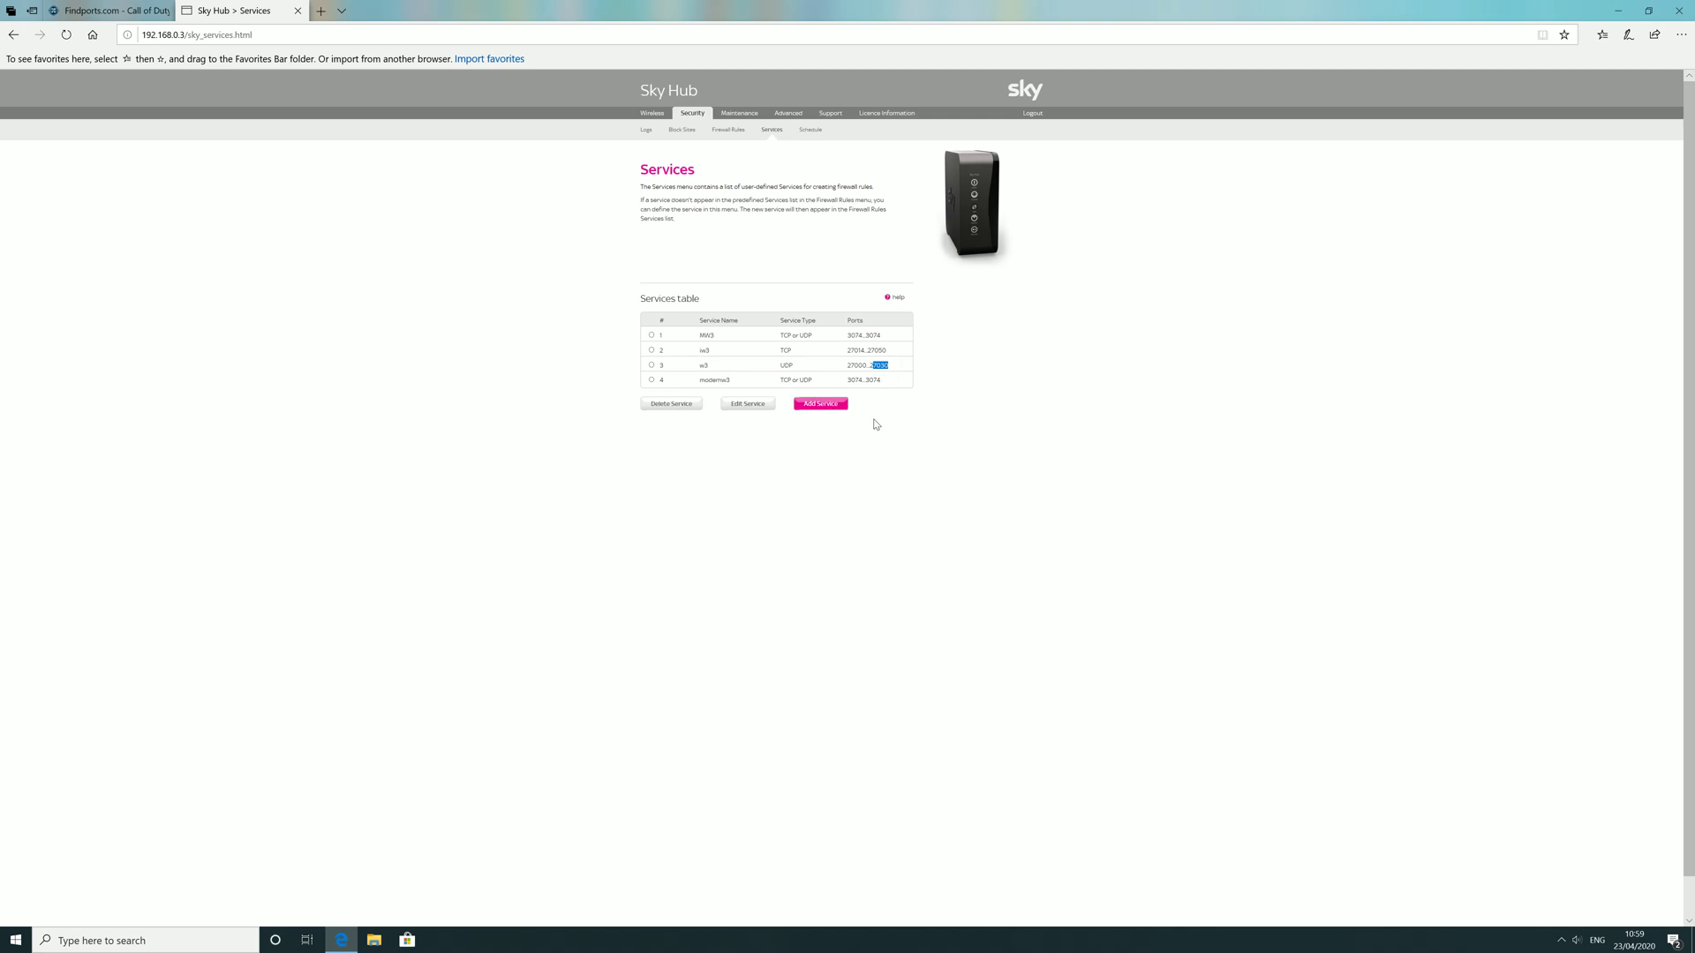